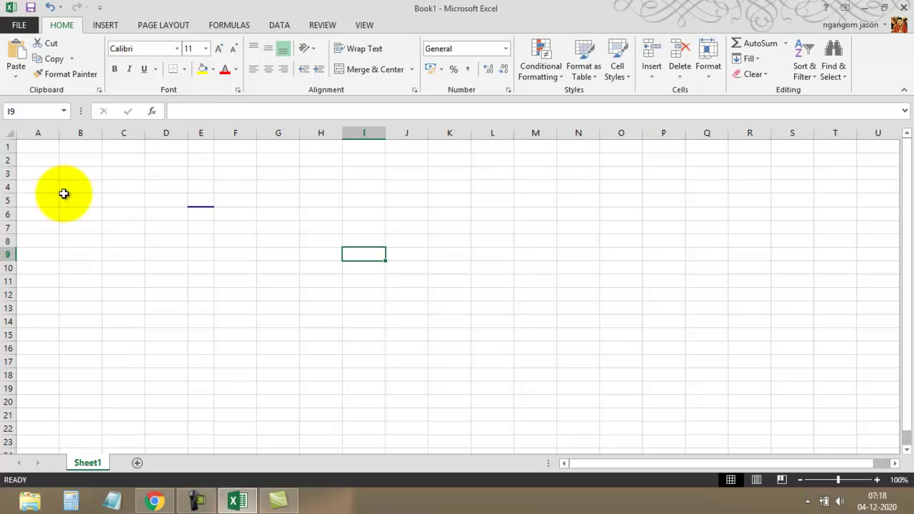
- Try out selections on Sheet1: cells B4, A1, C6, C4, E4, the whole sheet, and a block from A2
click(184, 112)
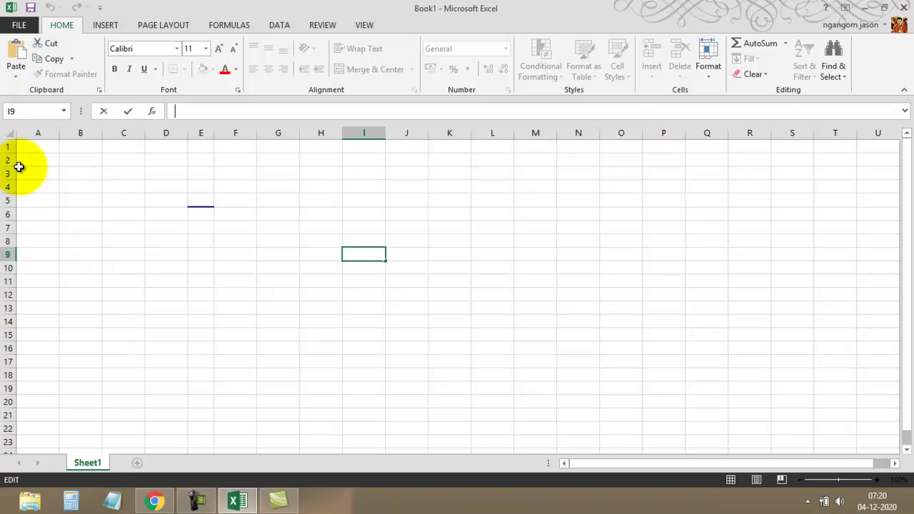
click(77, 185)
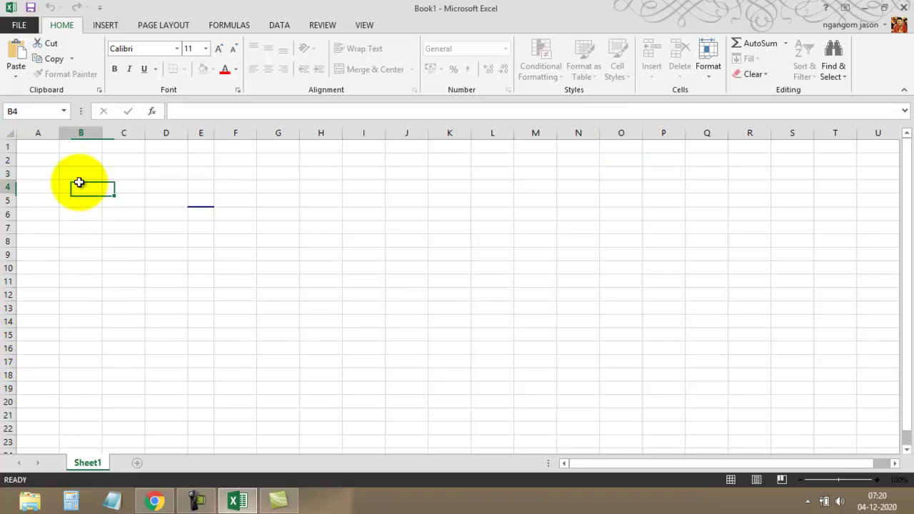
click(47, 146)
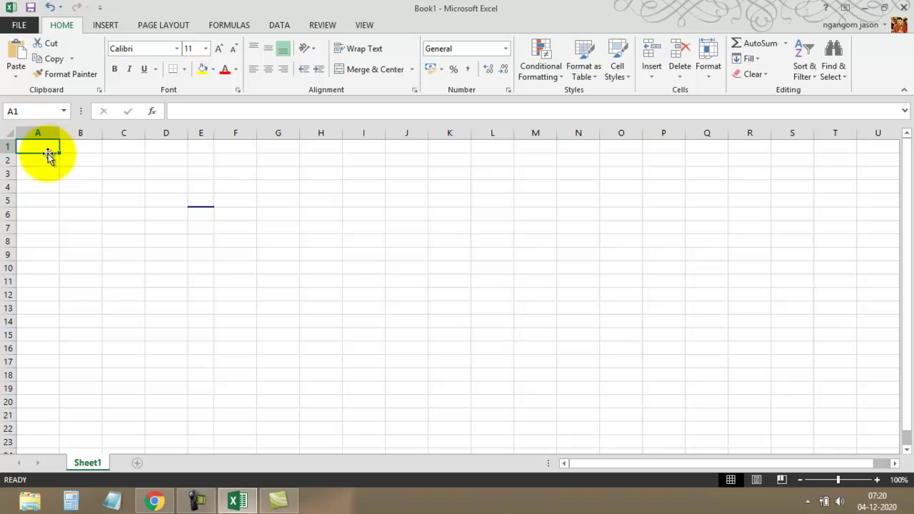
click(129, 208)
click(117, 184)
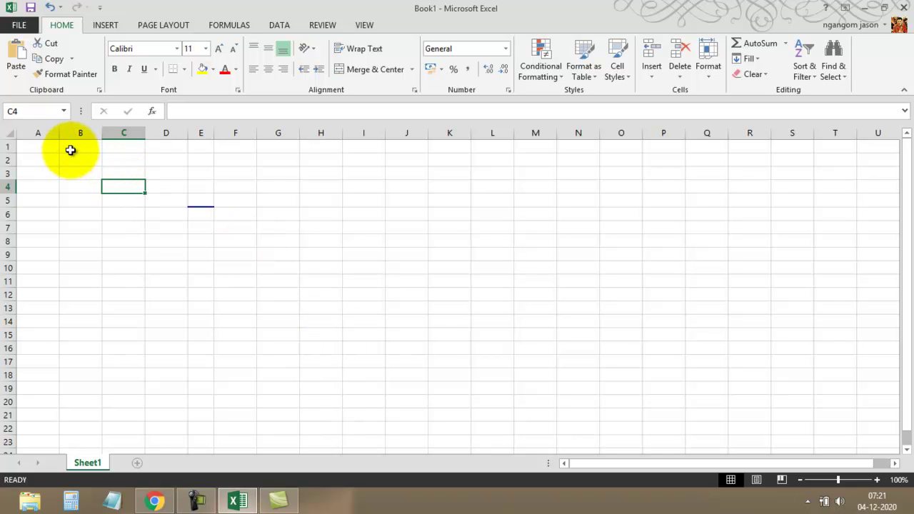
click(202, 186)
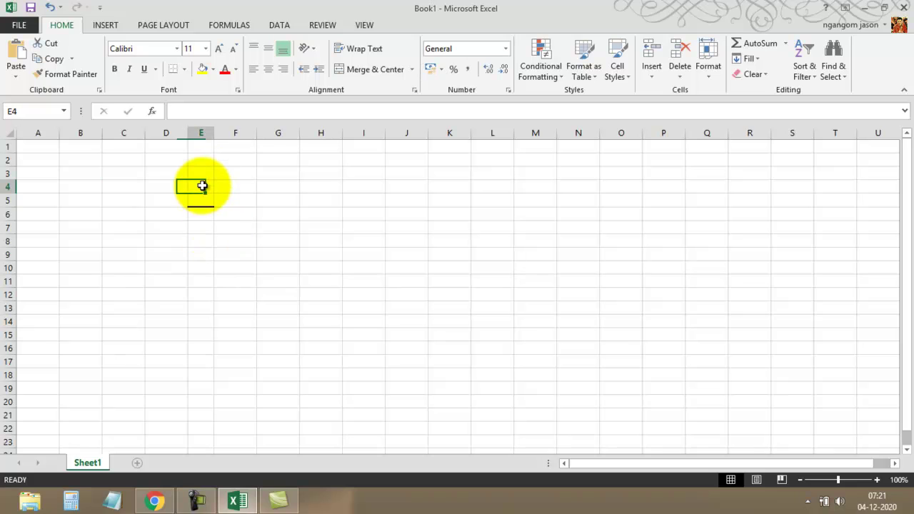
click(8, 135)
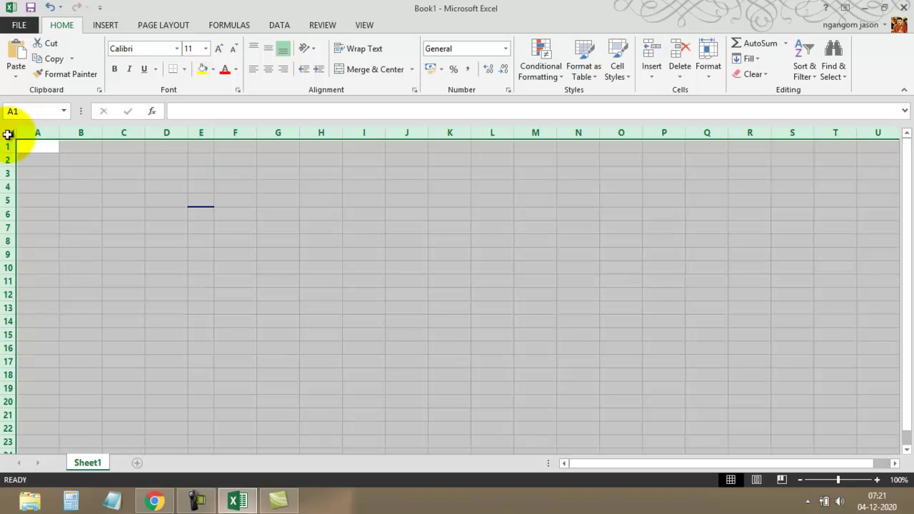
click(53, 172)
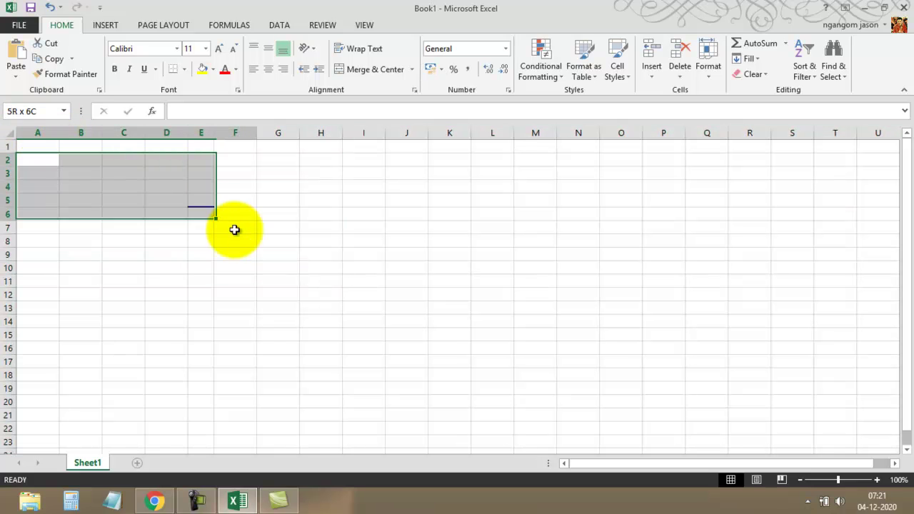
drag(44, 157, 271, 316)
click(347, 269)
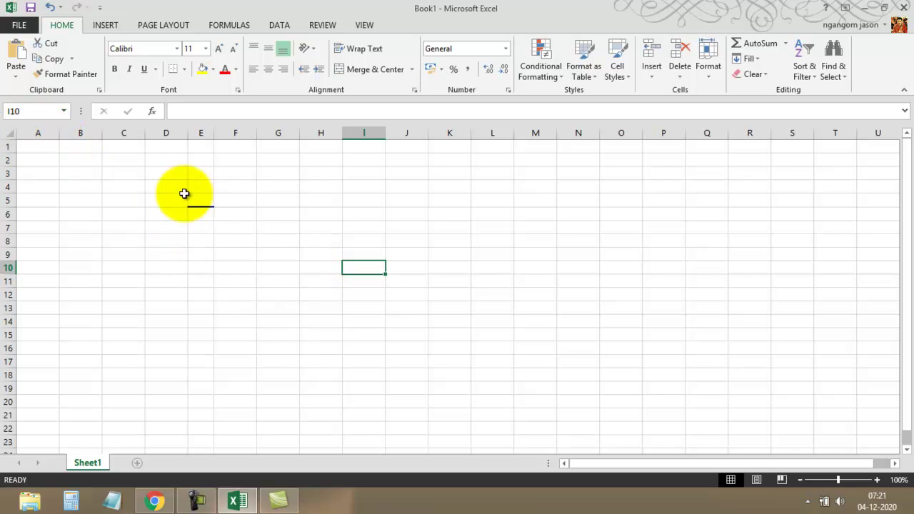
- Make every row 17.25 (23 pixels) high and give all columns one uniform width
click(8, 134)
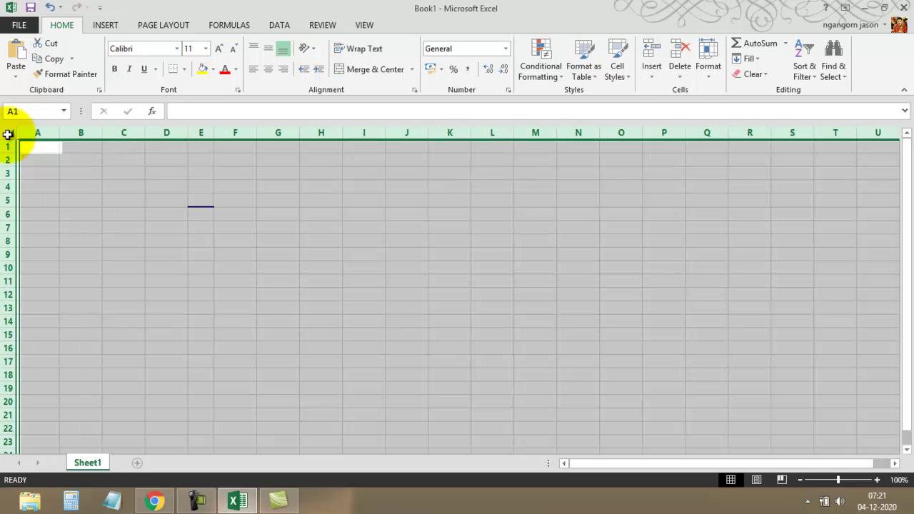
drag(9, 153, 9, 156)
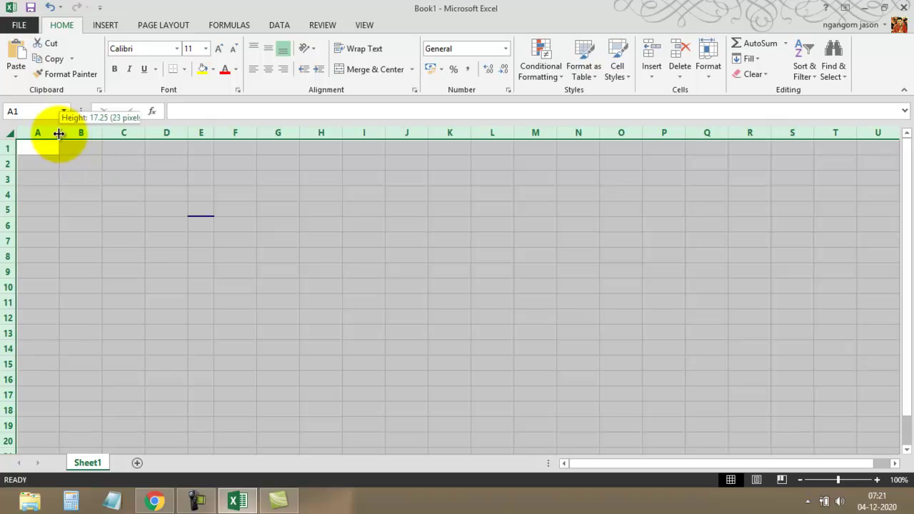
drag(59, 136, 58, 135)
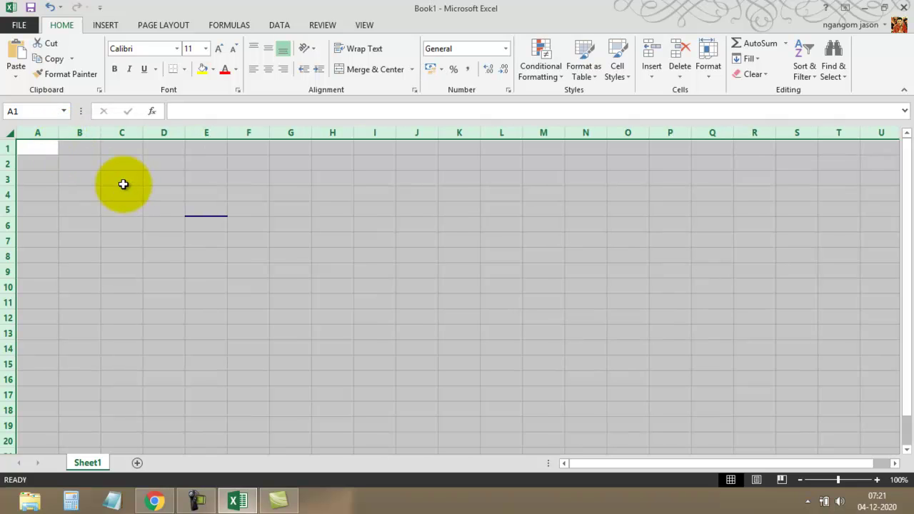
click(125, 192)
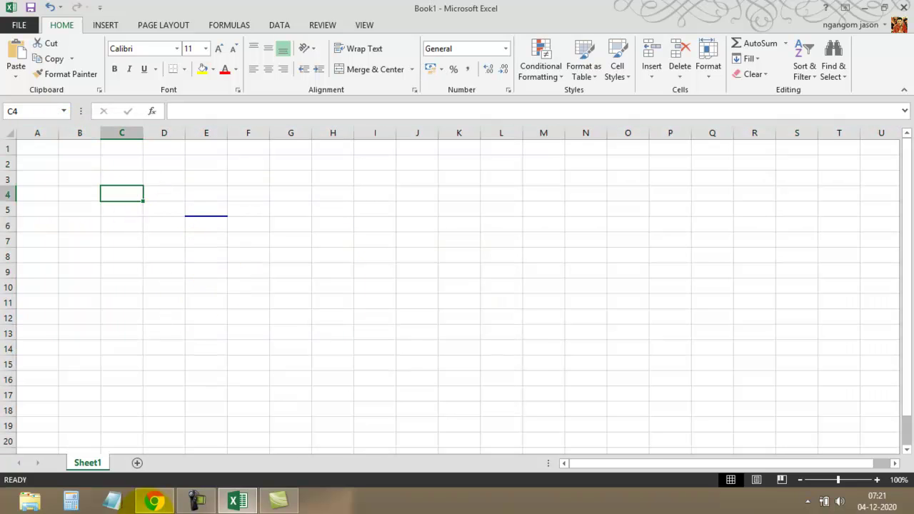
- Select D4:H11 and view the border choices, closing them without applying any
drag(156, 197, 326, 302)
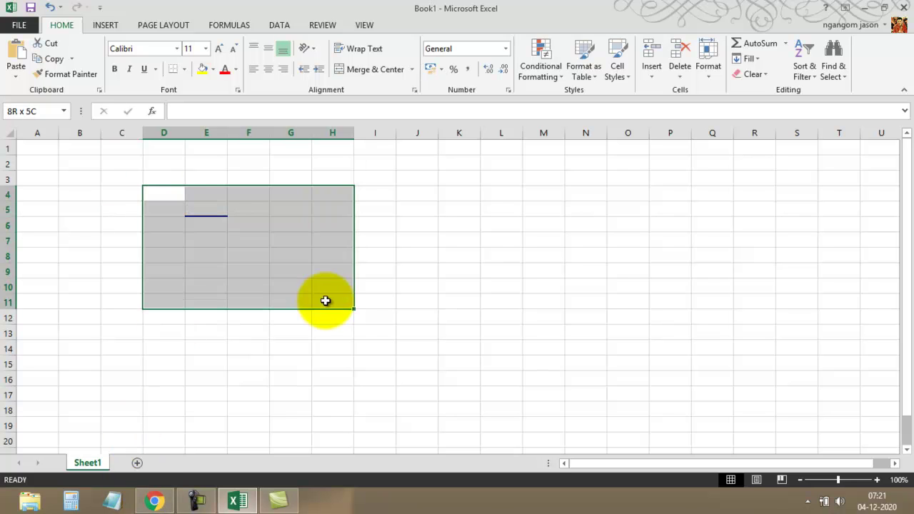
click(186, 71)
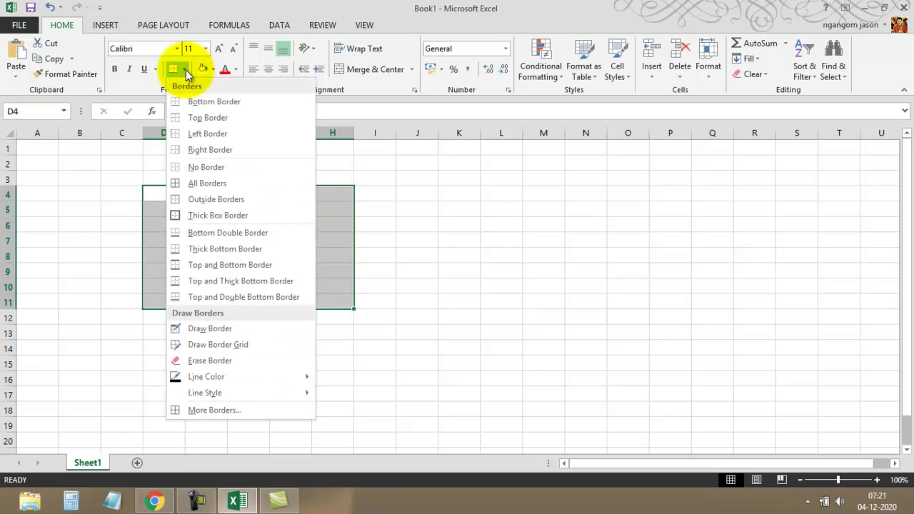
click(221, 167)
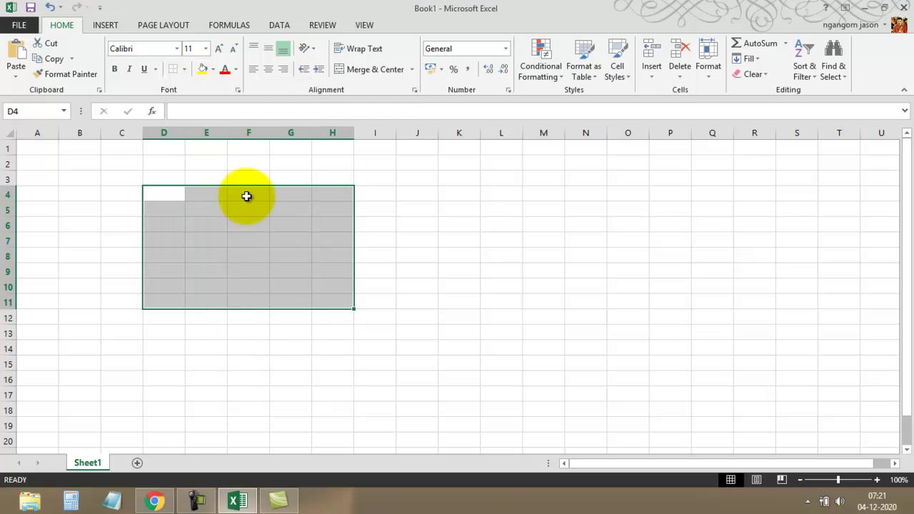
click(93, 223)
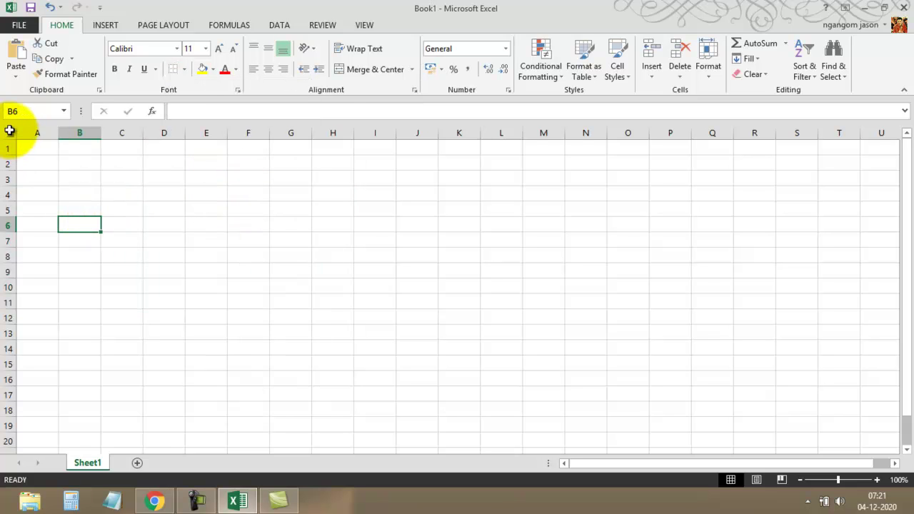
- Widen all columns at once and enlarge the rows across the whole sheet
click(9, 131)
drag(58, 133, 73, 132)
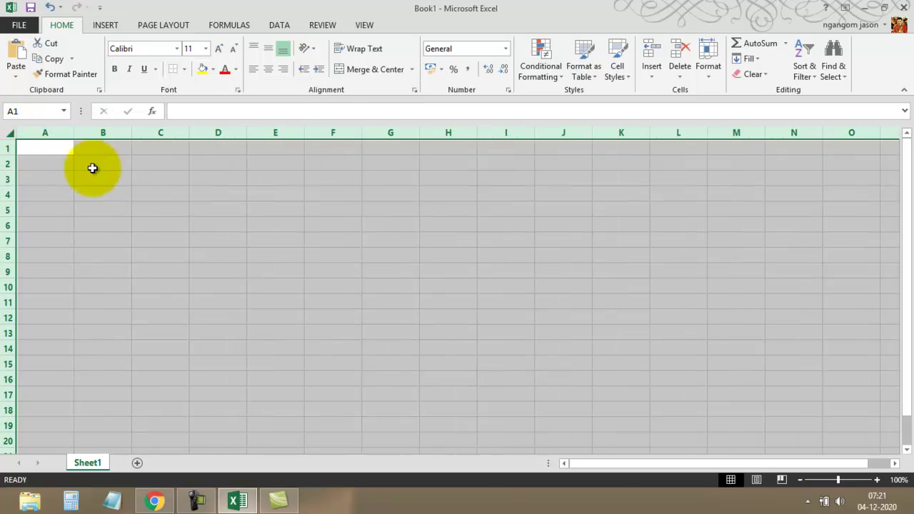
click(230, 222)
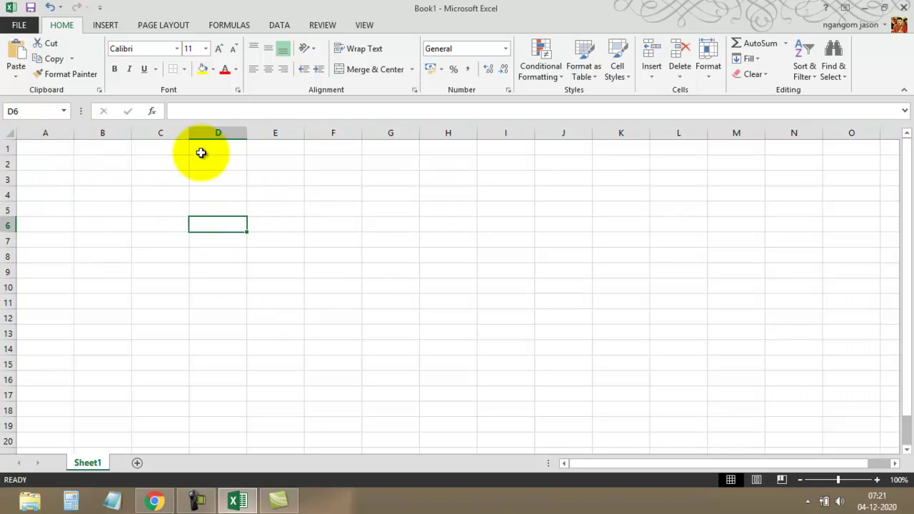
click(10, 131)
drag(11, 156, 12, 172)
drag(74, 133, 82, 138)
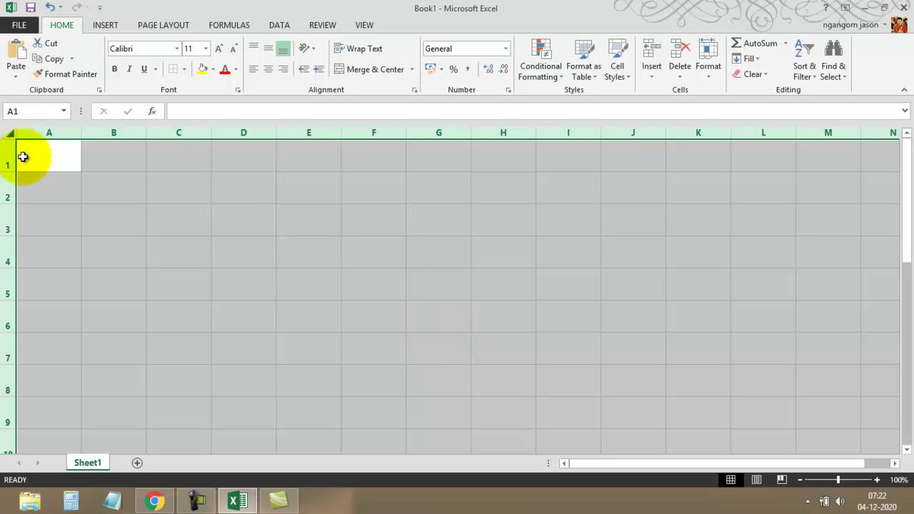
- Shrink all rows to height 16.50 and narrow the columns back down
drag(8, 172, 7, 156)
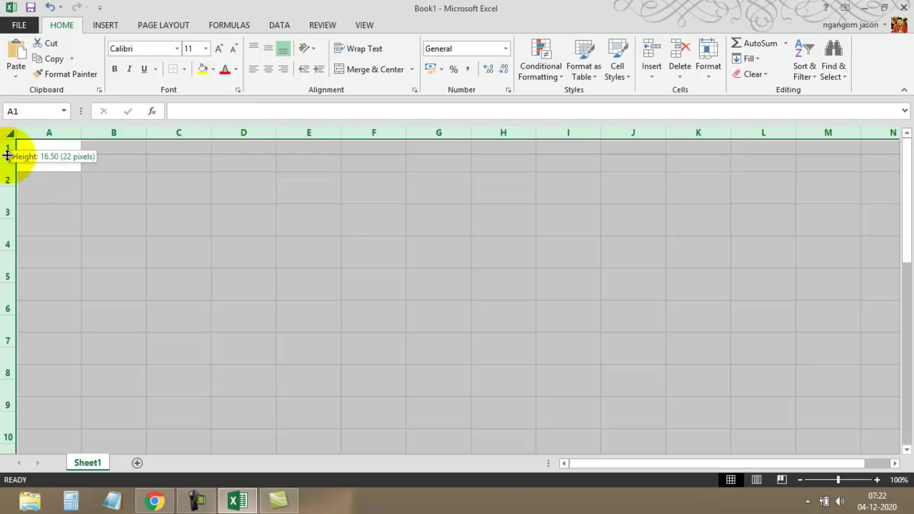
drag(82, 133, 64, 132)
click(171, 235)
click(172, 235)
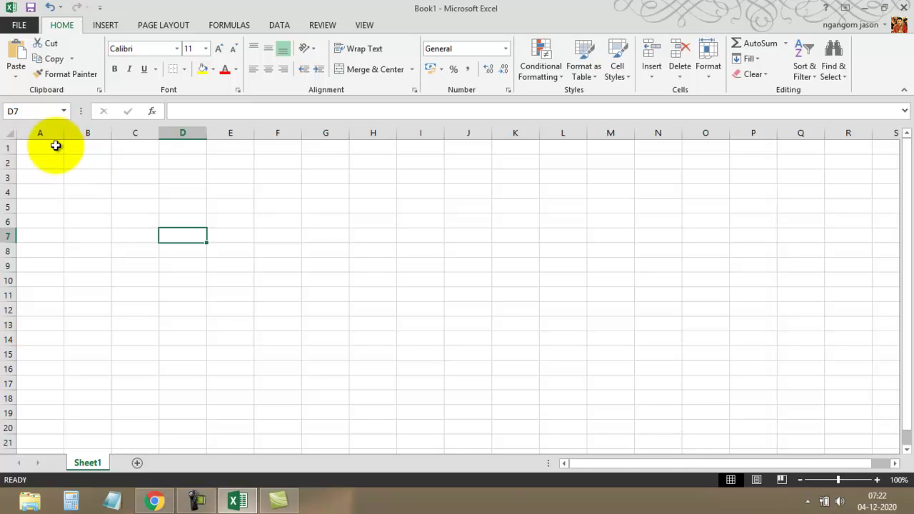
click(12, 133)
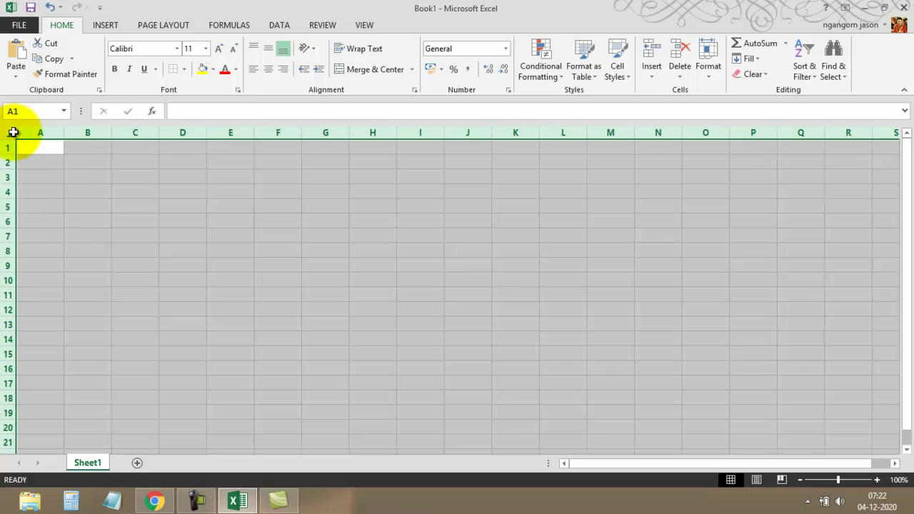
- Narrow every column to width 2.43 (22 pixels), creating small square cells
drag(64, 134, 29, 141)
click(121, 220)
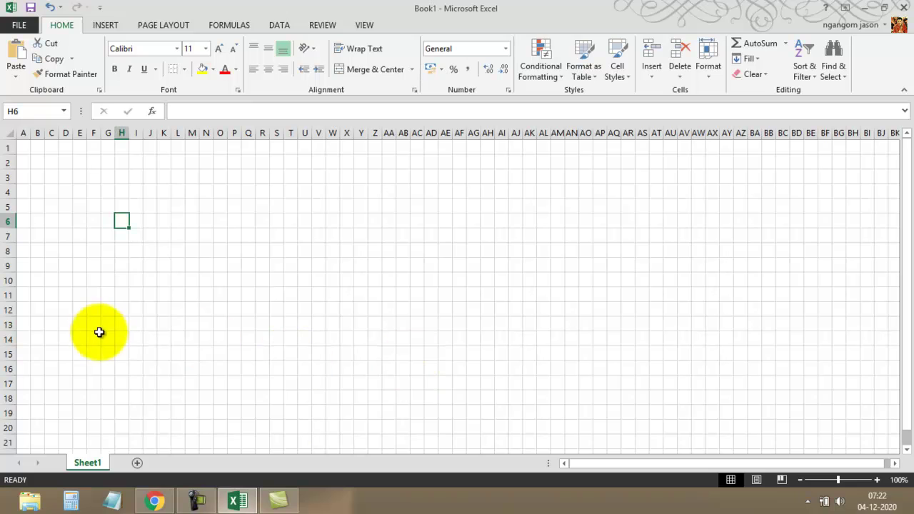
click(66, 188)
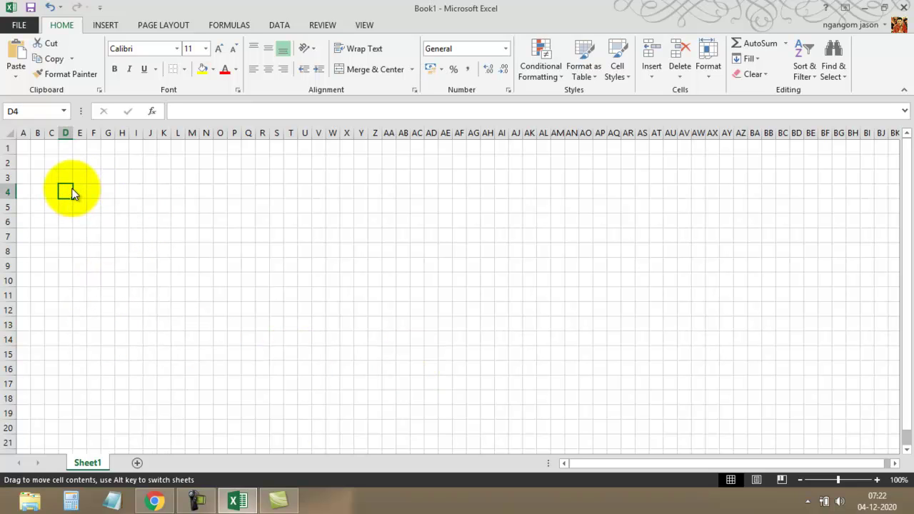
- Select the block of small cells from B3 to S16
drag(72, 193, 100, 221)
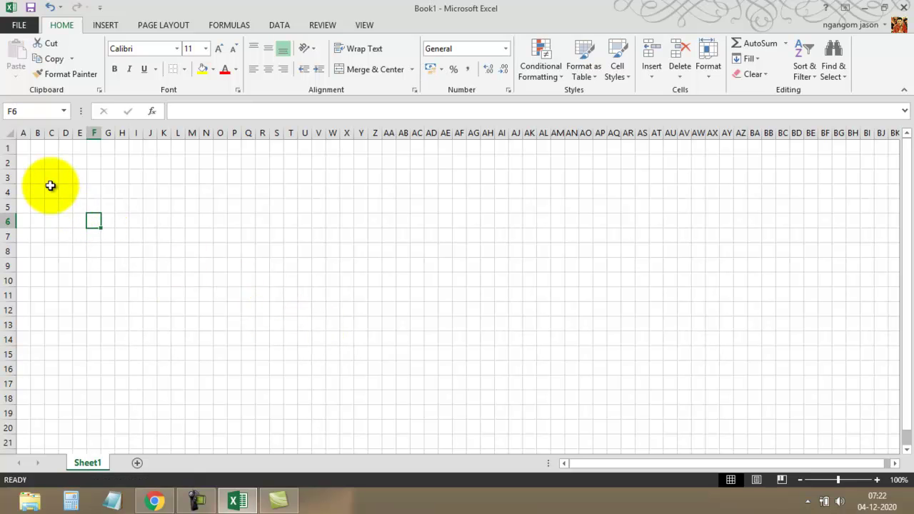
drag(39, 175, 240, 324)
click(262, 280)
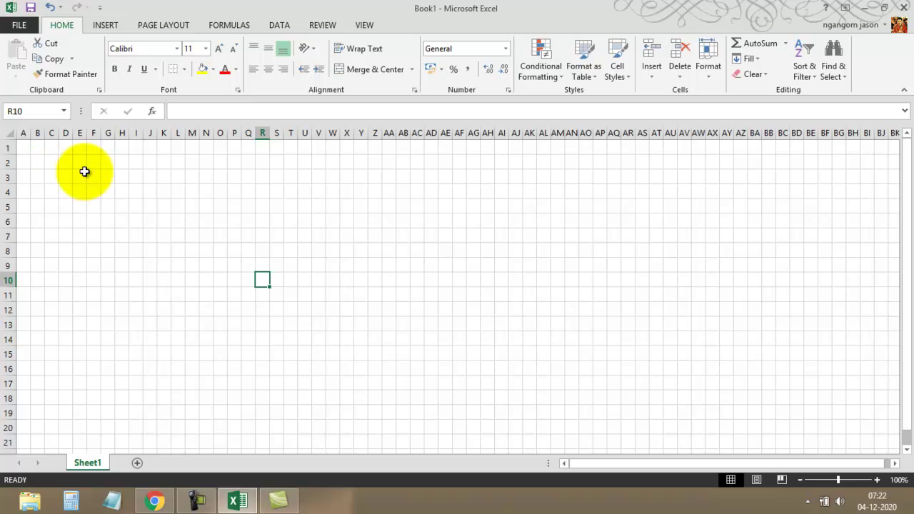
mouse_move(39, 175)
mouse_down()
mouse_move(225, 337)
mouse_move(282, 371)
mouse_up()
- Give every cell in B3:S16 full borders
click(185, 70)
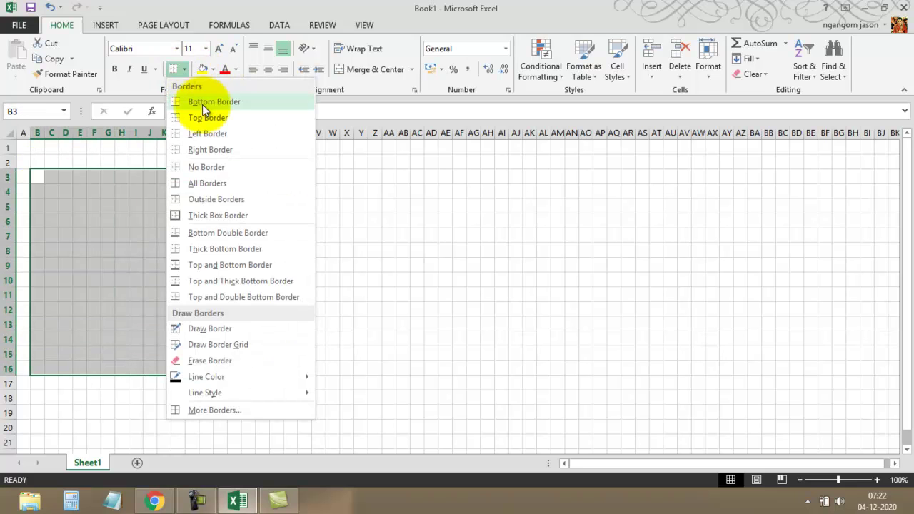
click(222, 182)
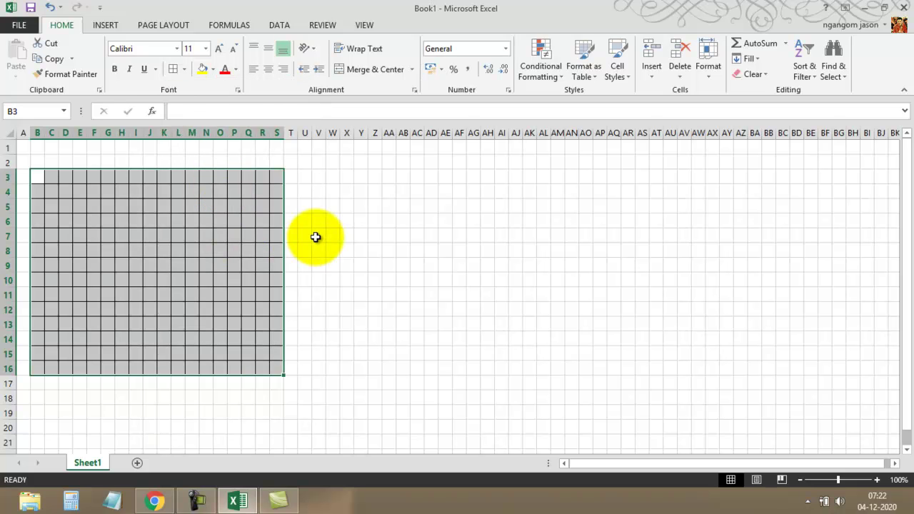
click(184, 165)
- Put a Thick Box Border around the whole grid
mouse_move(37, 175)
mouse_down()
mouse_move(286, 380)
mouse_move(279, 369)
mouse_up()
click(186, 74)
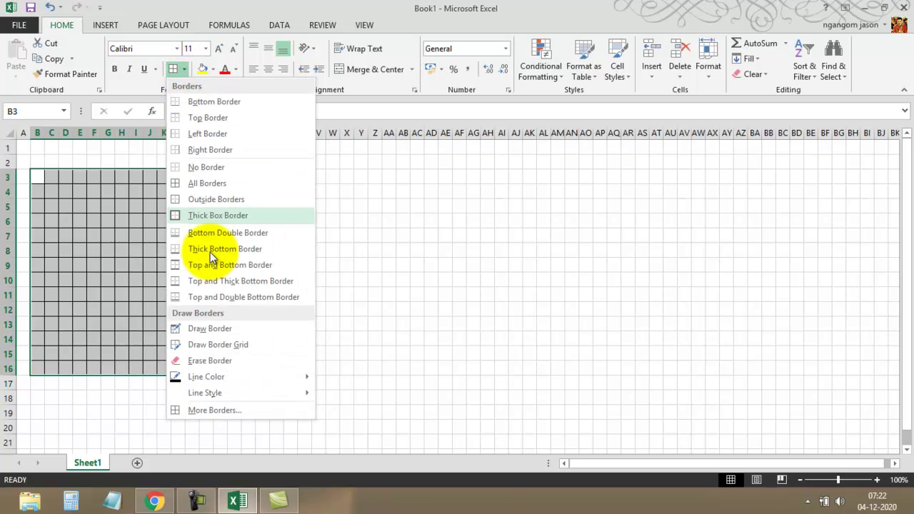
click(214, 211)
click(373, 262)
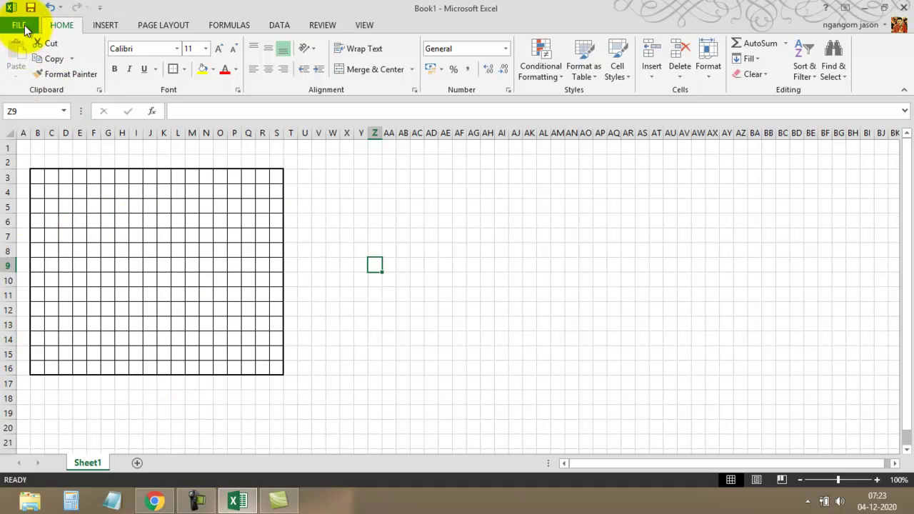
click(21, 25)
click(52, 189)
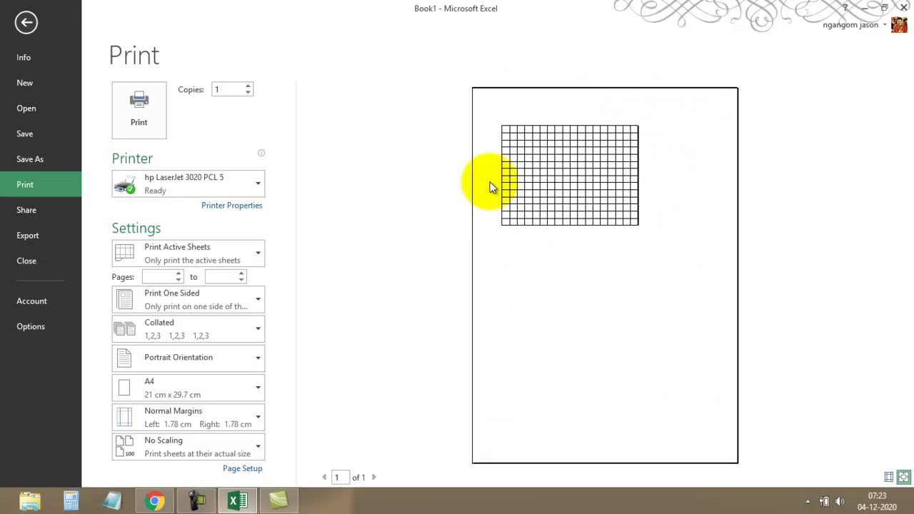
click(26, 22)
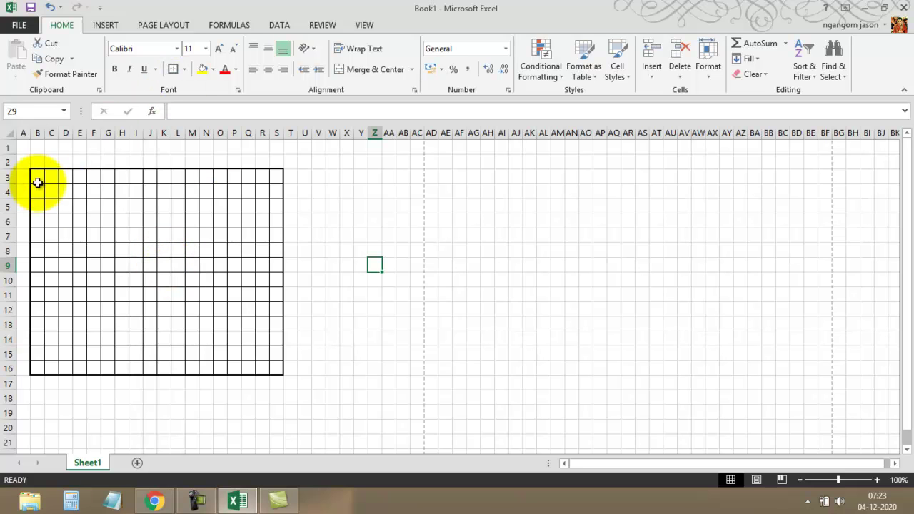
- Remove all borders from the B3:T16 grid using No Border
drag(38, 176, 284, 369)
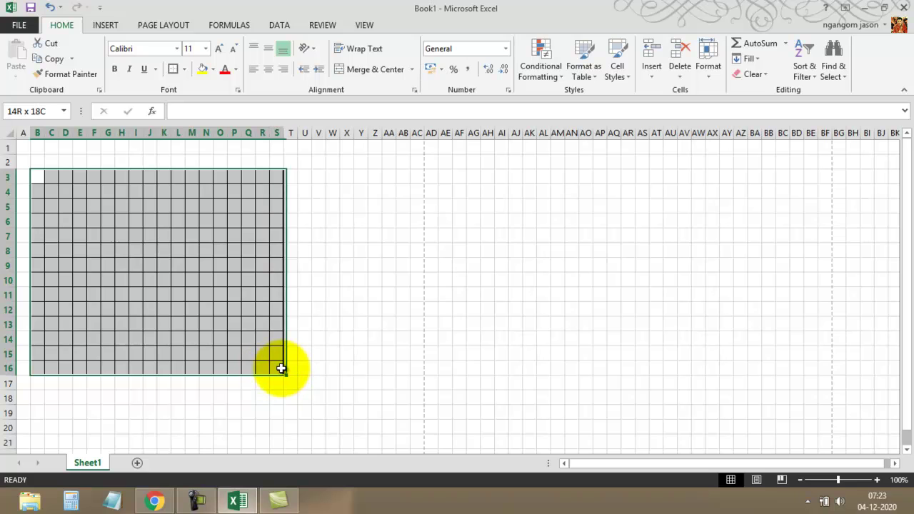
click(184, 69)
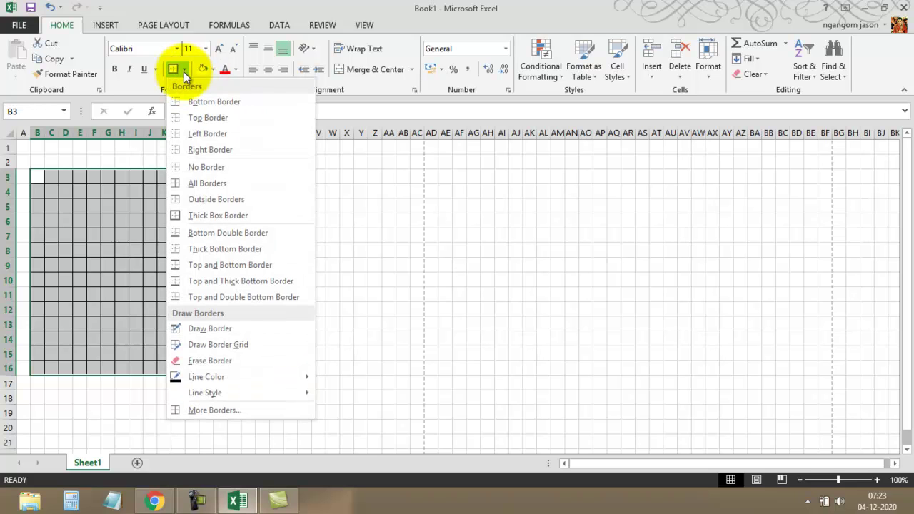
click(214, 166)
click(348, 248)
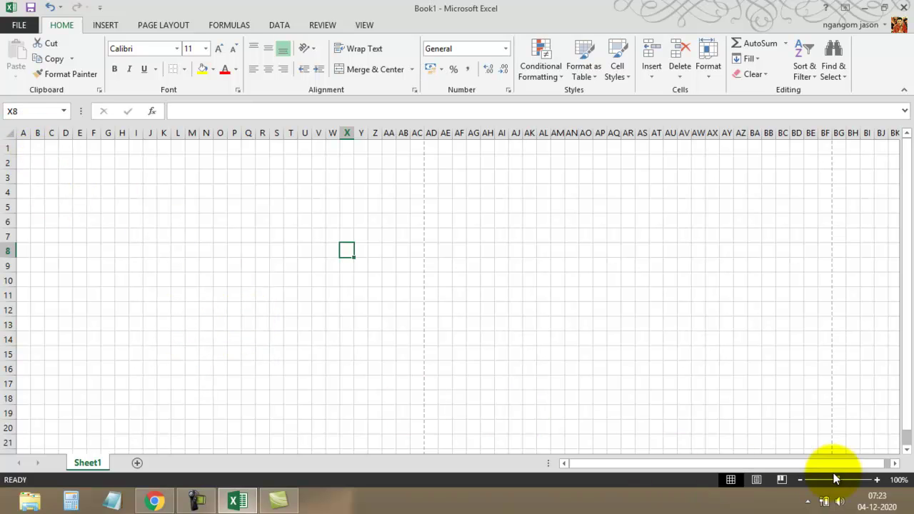
click(10, 134)
- Make every row on the sheet taller
drag(10, 154, 38, 133)
click(127, 224)
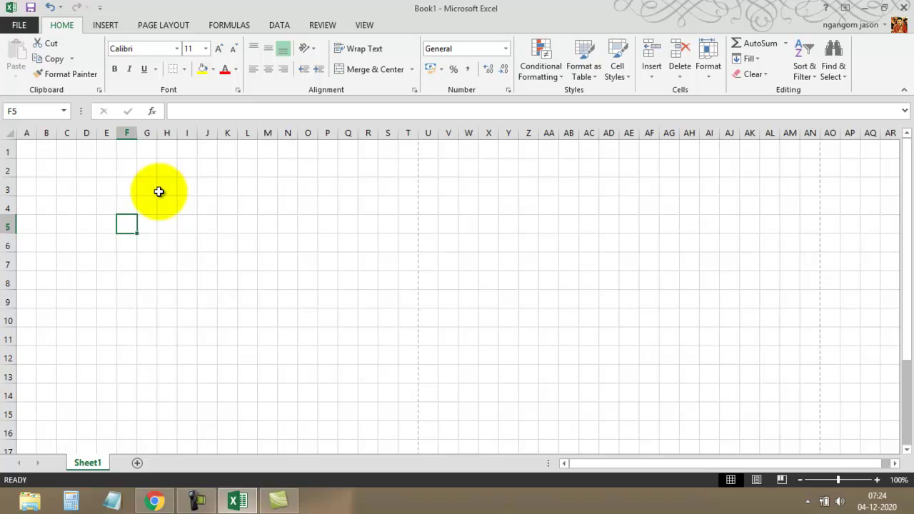
click(24, 132)
click(66, 169)
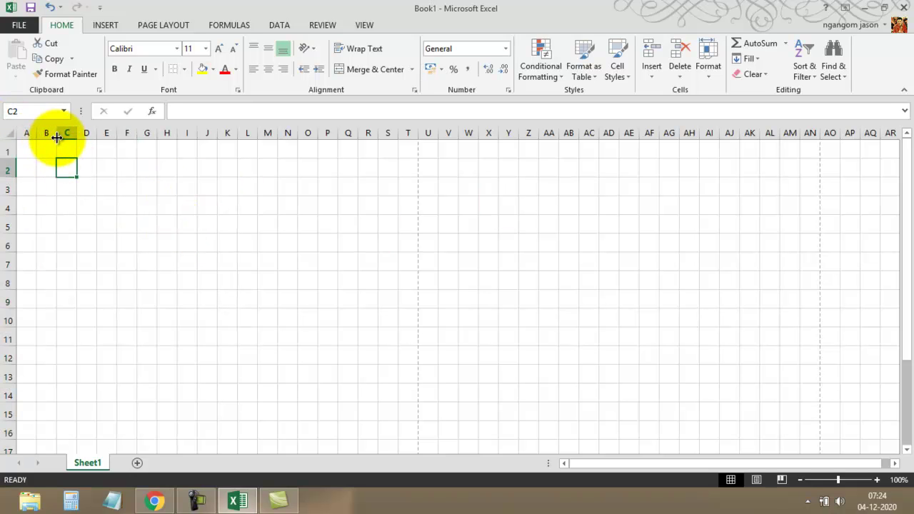
- Squeeze column B to a thin strip about 4 pixels wide
drag(57, 137, 39, 137)
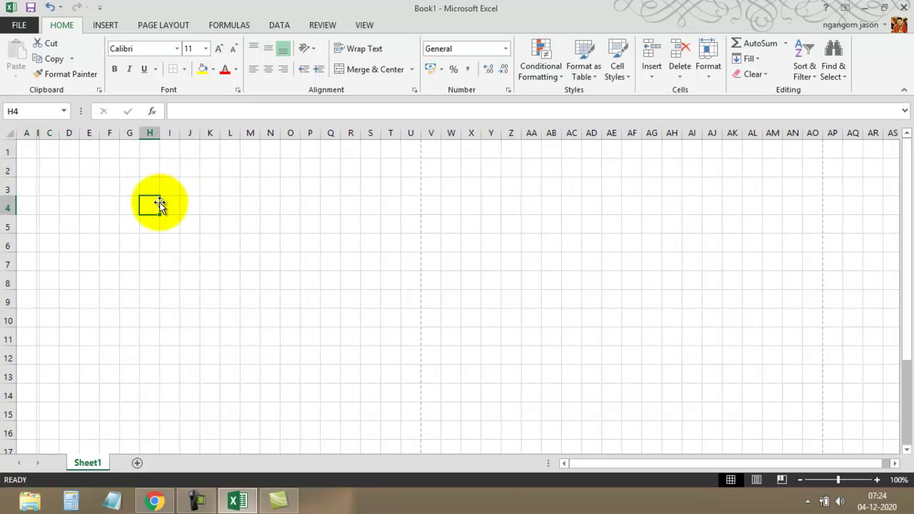
drag(40, 135, 40, 135)
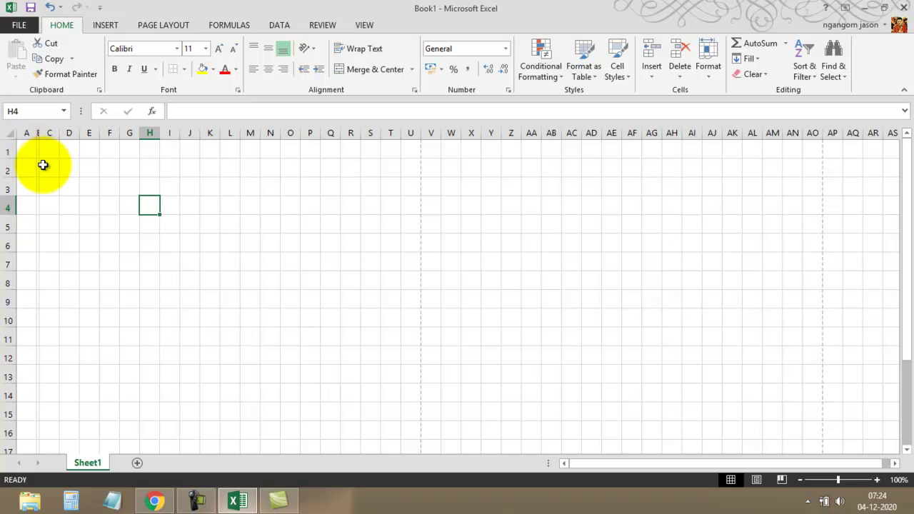
click(89, 169)
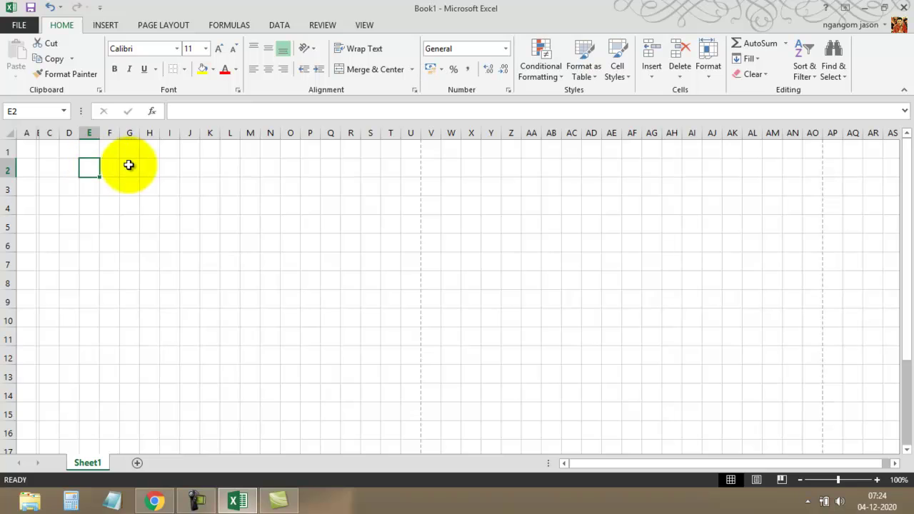
click(35, 155)
click(69, 223)
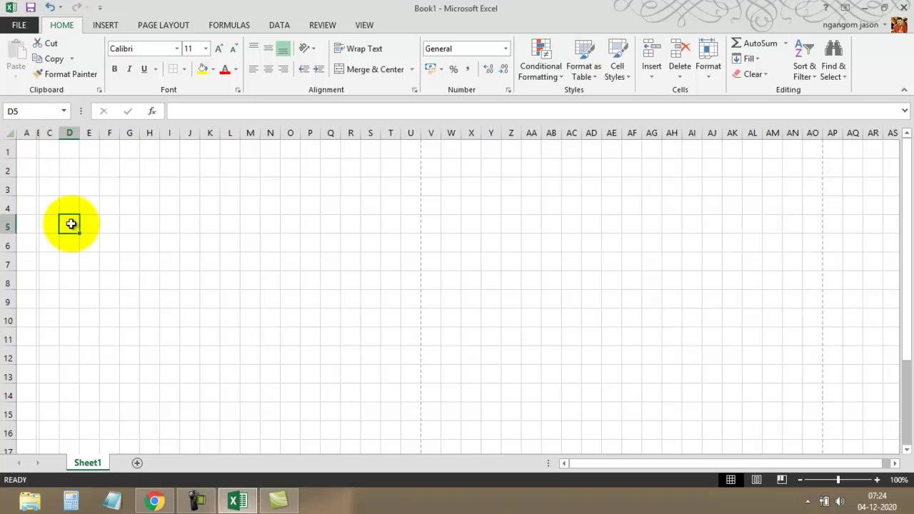
click(30, 132)
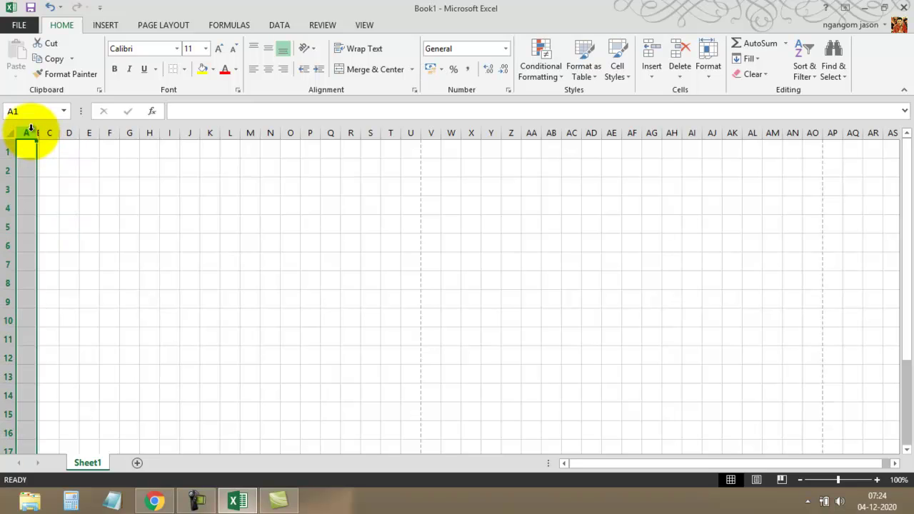
- Copy the A:C column widths rightward to column AS, repeating the wide-narrow pattern
drag(33, 131, 40, 135)
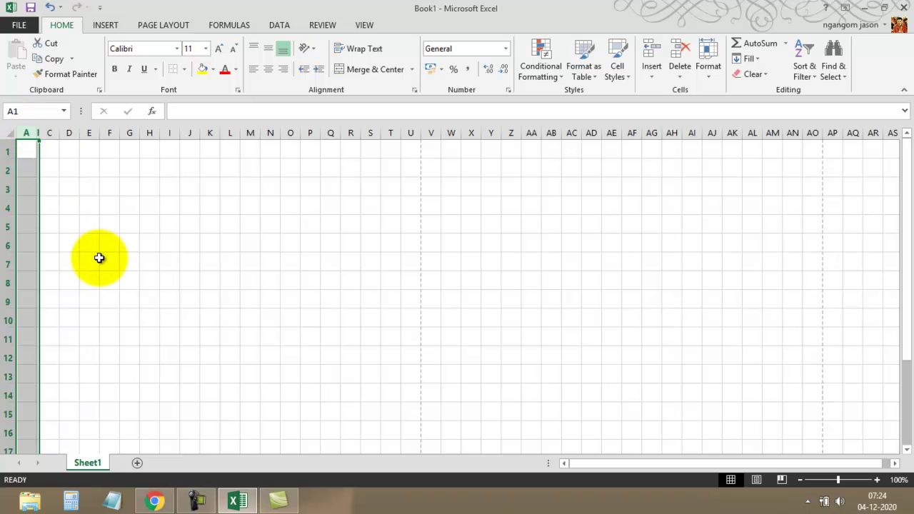
click(75, 199)
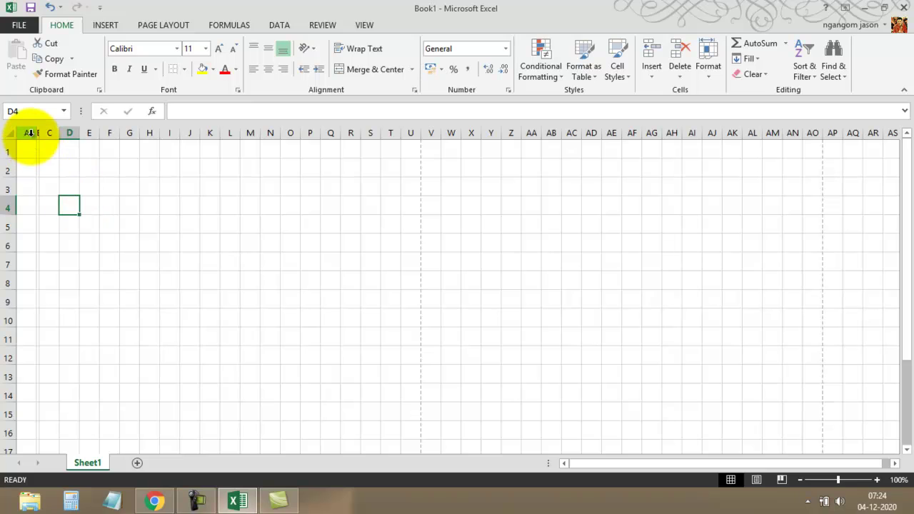
drag(30, 133, 39, 140)
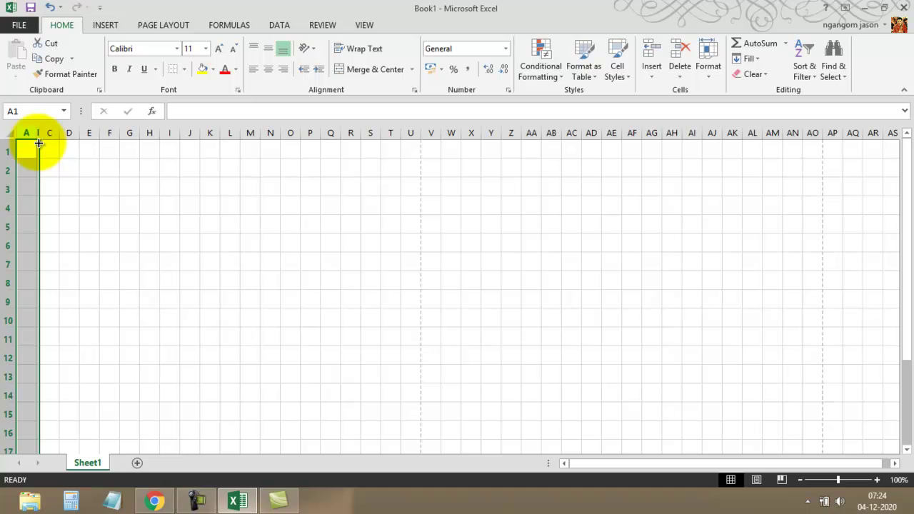
mouse_move(38, 144)
mouse_down()
mouse_move(814, 167)
mouse_move(897, 186)
mouse_up()
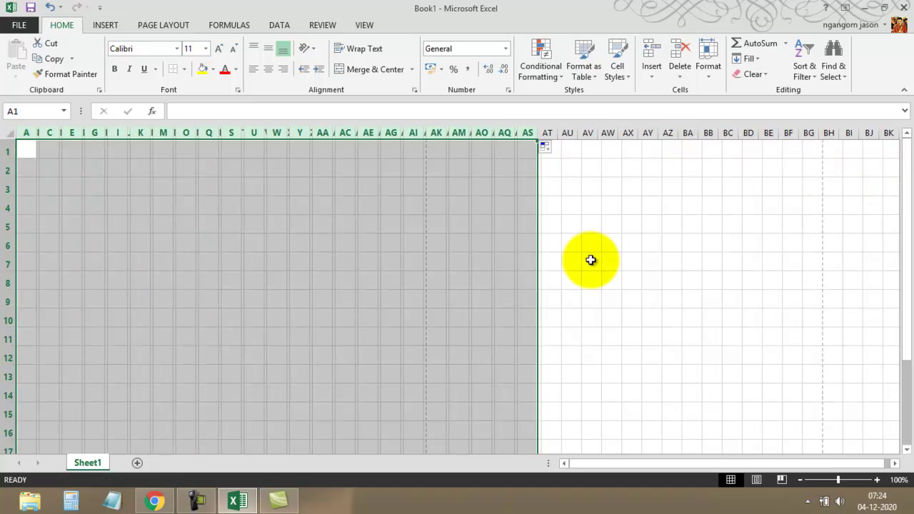
click(608, 242)
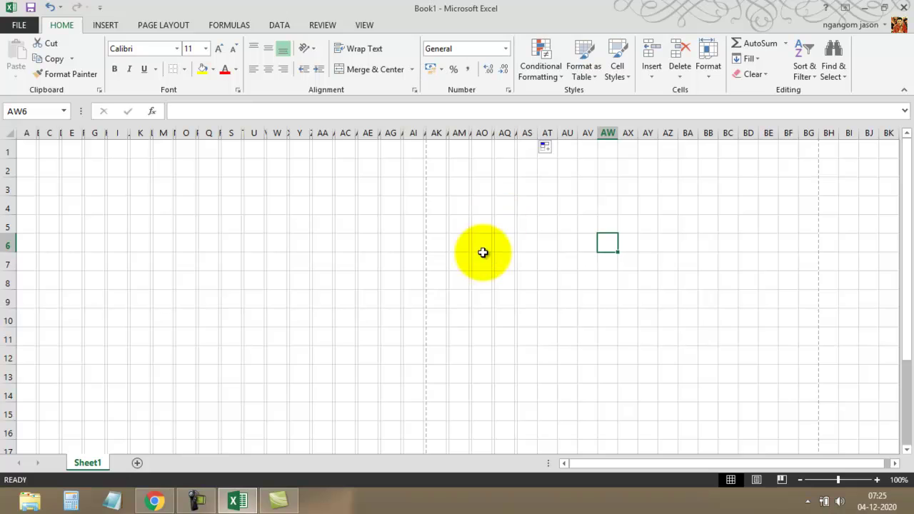
- Apply All Borders to cell G3 to make the first box
click(93, 169)
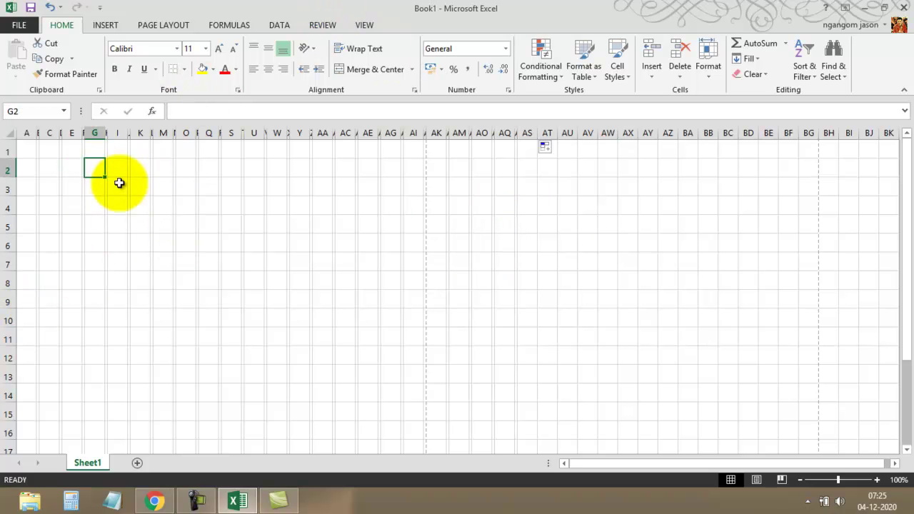
click(118, 169)
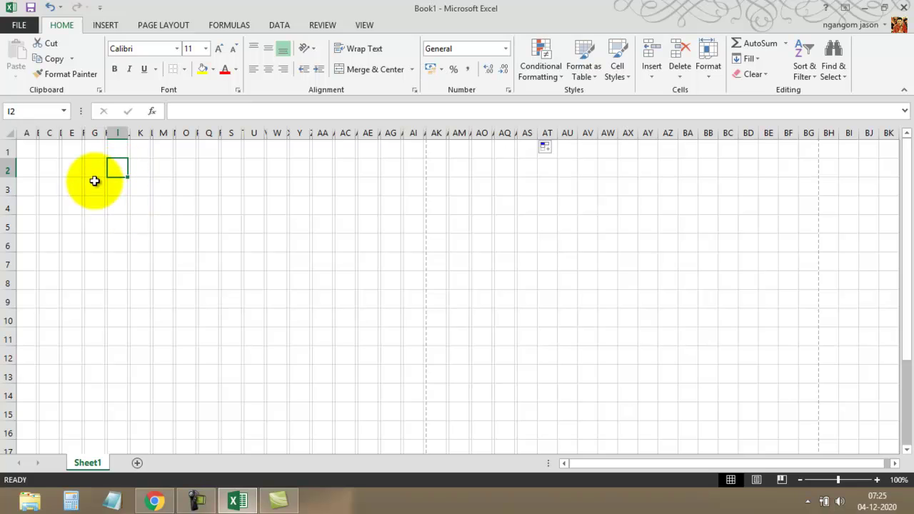
click(94, 188)
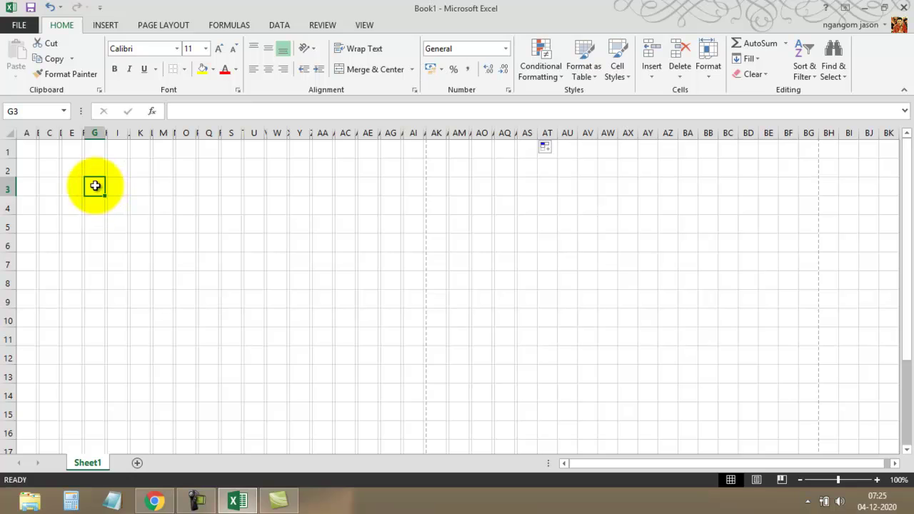
click(187, 70)
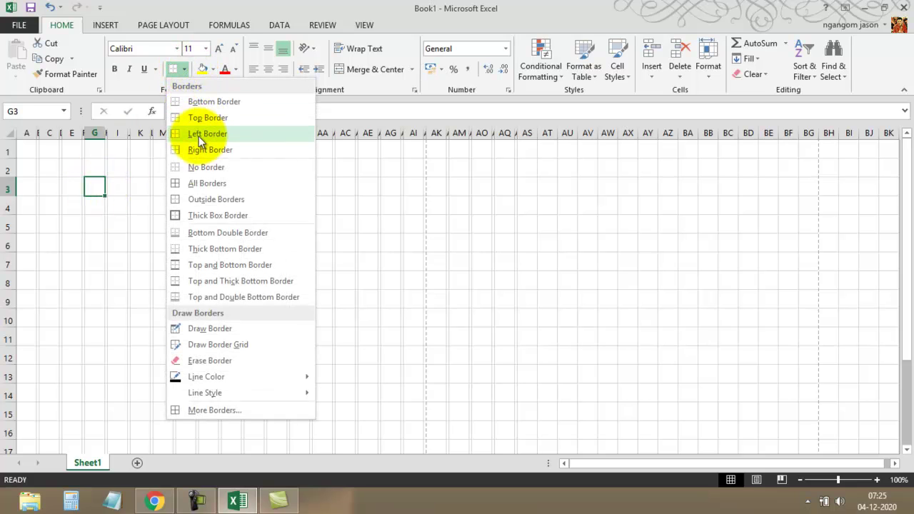
click(214, 185)
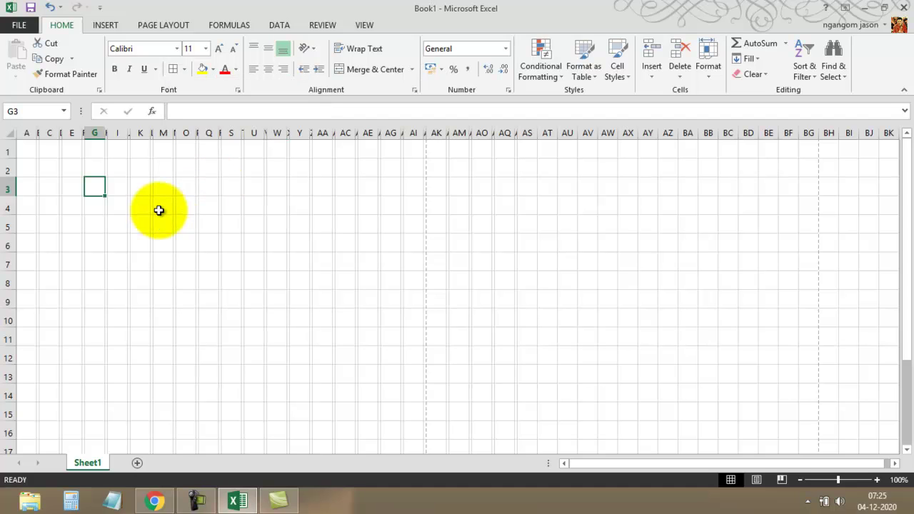
click(157, 206)
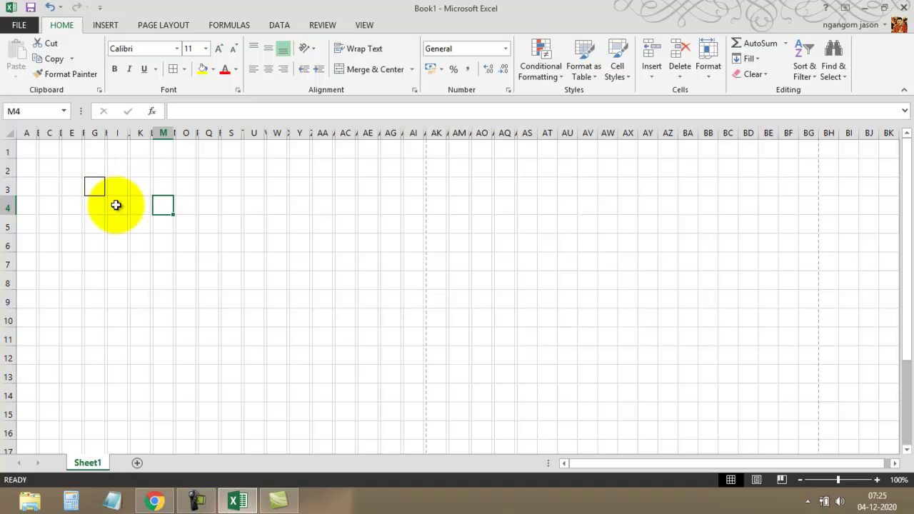
- Fill the boxed cell along row 3 to W3, producing nine bordered boxes
click(92, 186)
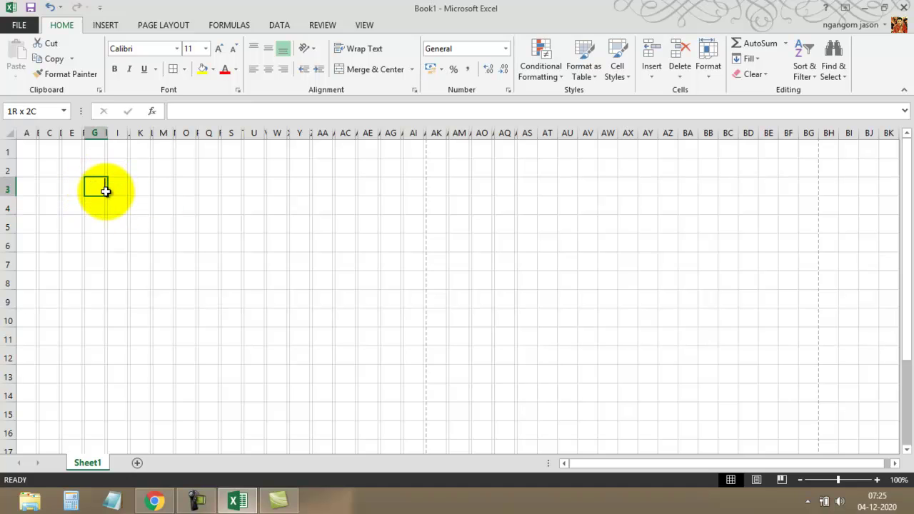
drag(105, 191, 289, 191)
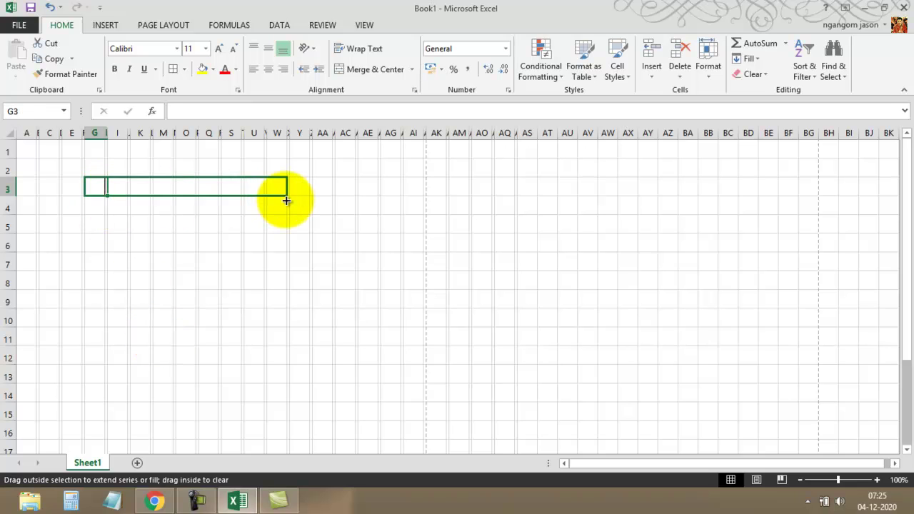
click(321, 260)
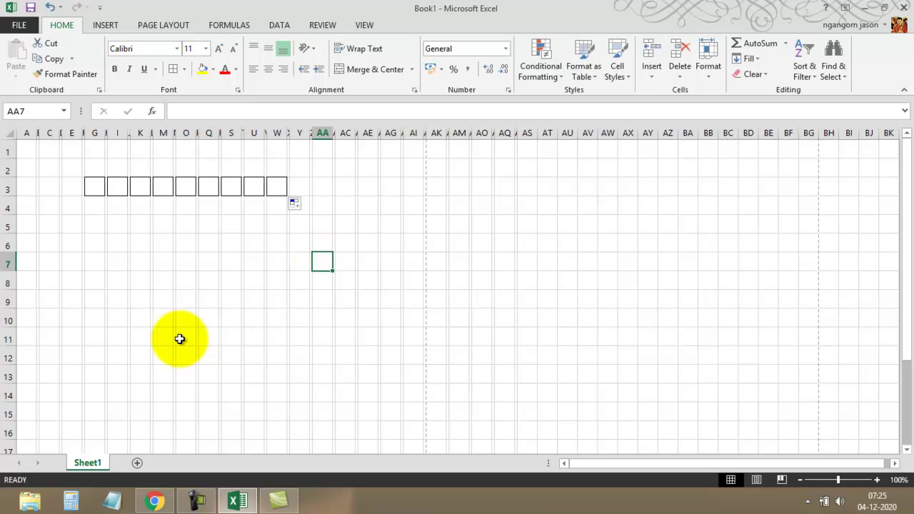
mouse_move(907, 507)
click(878, 480)
click(877, 481)
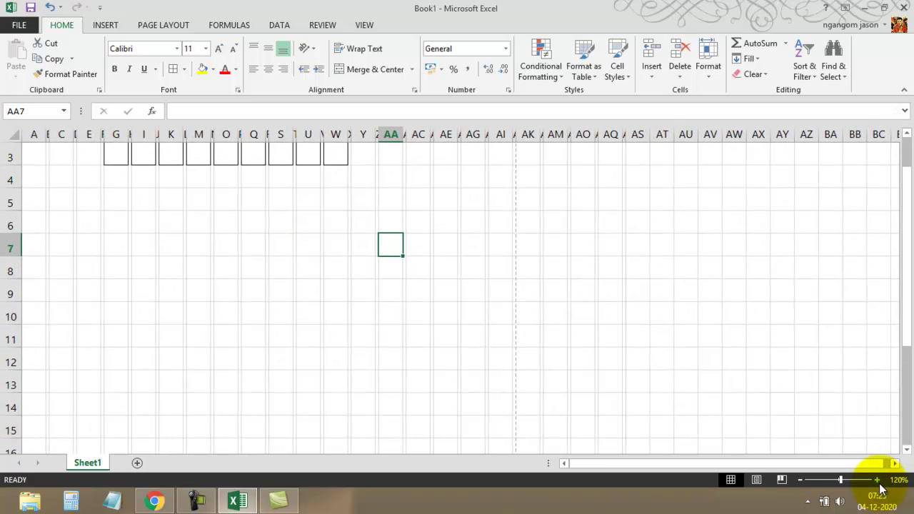
click(878, 480)
scroll(507, 338, down, 1)
scroll(508, 347, up, 1)
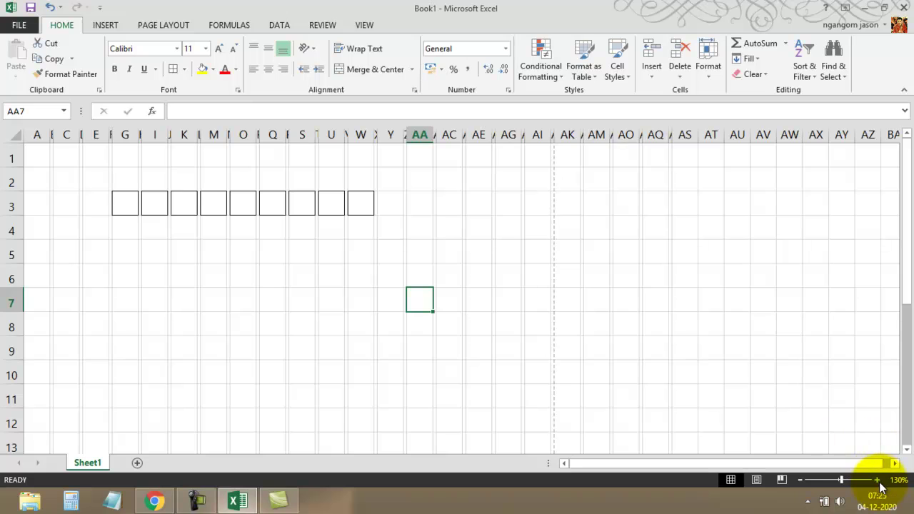
click(878, 480)
click(877, 481)
click(878, 480)
click(878, 480)
click(878, 481)
click(877, 480)
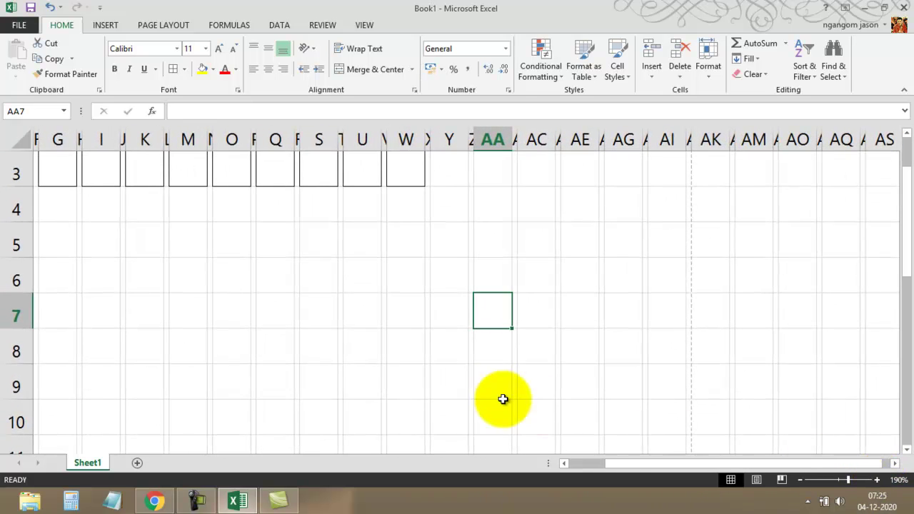
scroll(514, 400, up, 1)
drag(765, 463, 605, 463)
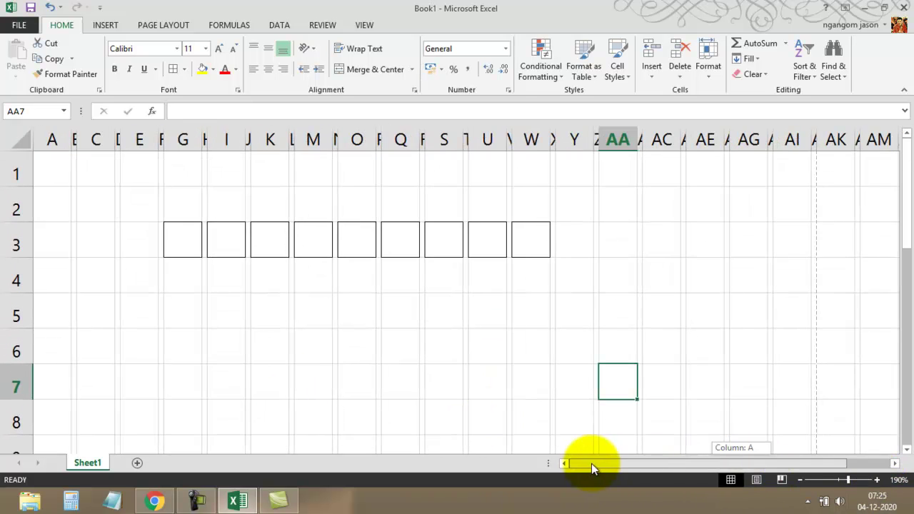
click(198, 249)
click(219, 239)
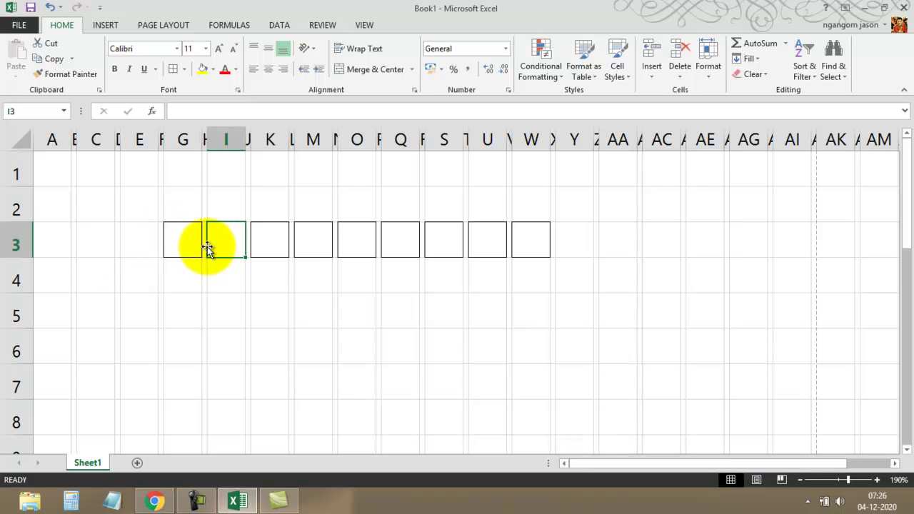
click(270, 243)
click(313, 244)
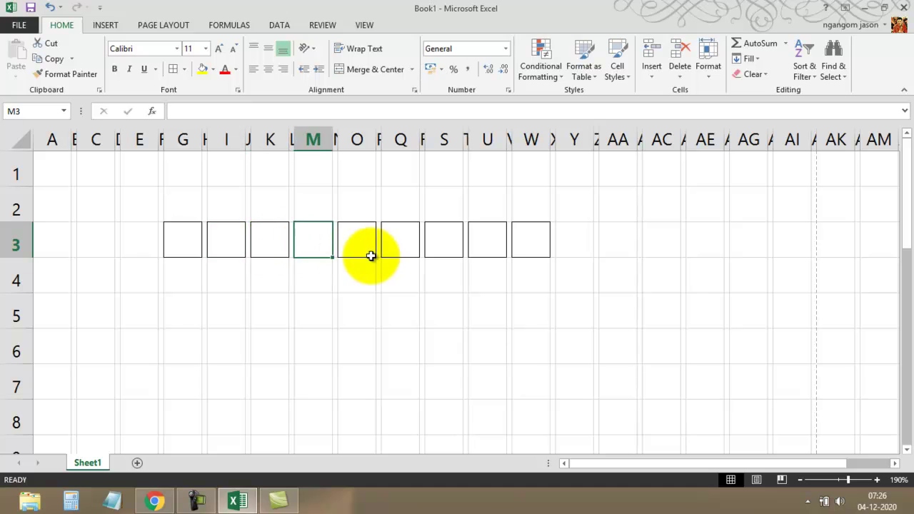
click(356, 244)
drag(618, 462, 563, 463)
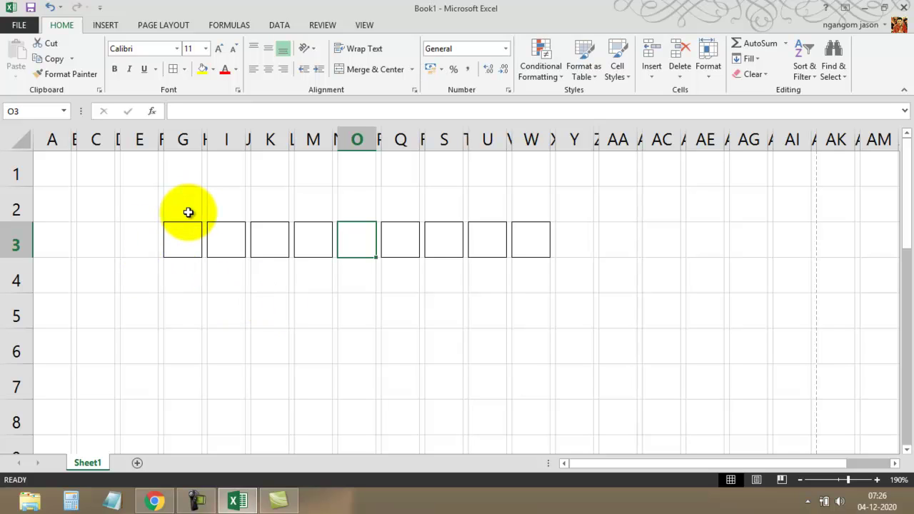
click(224, 319)
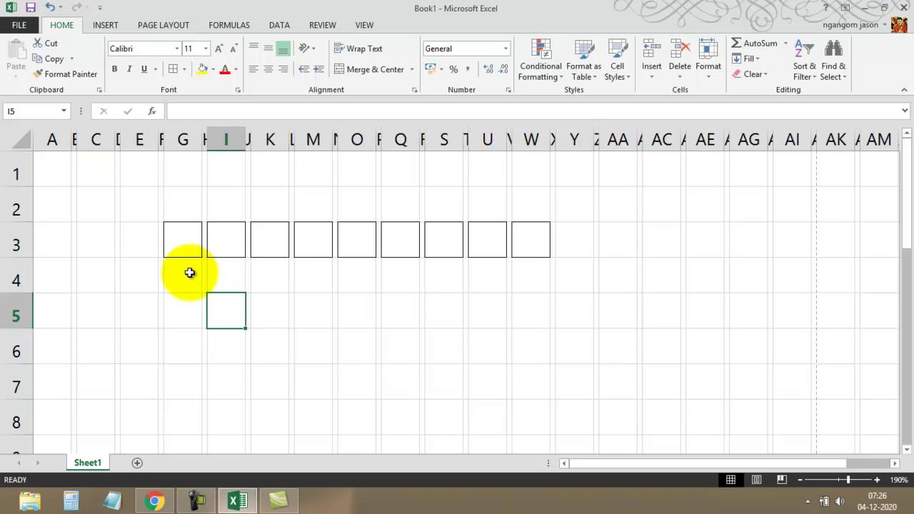
- Add Sheet2, make its rows slightly taller, and narrow every column to about 3.29
click(135, 463)
click(89, 186)
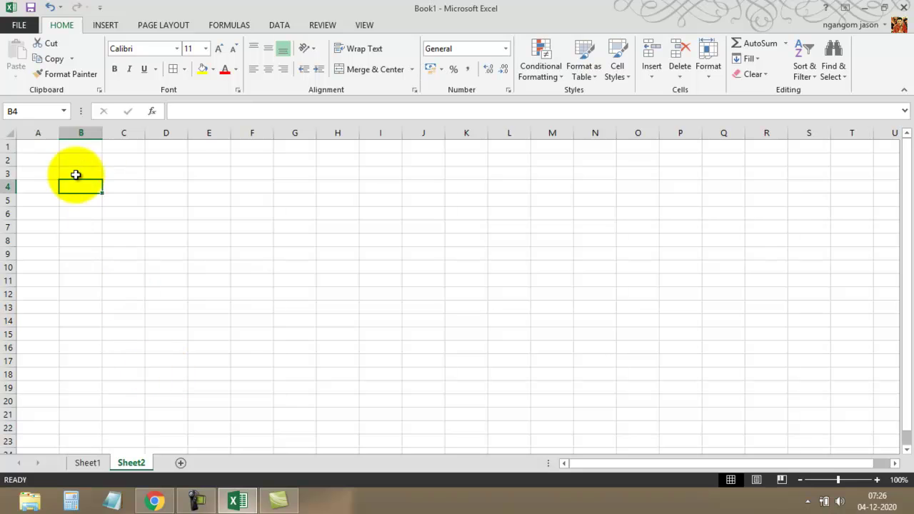
click(9, 132)
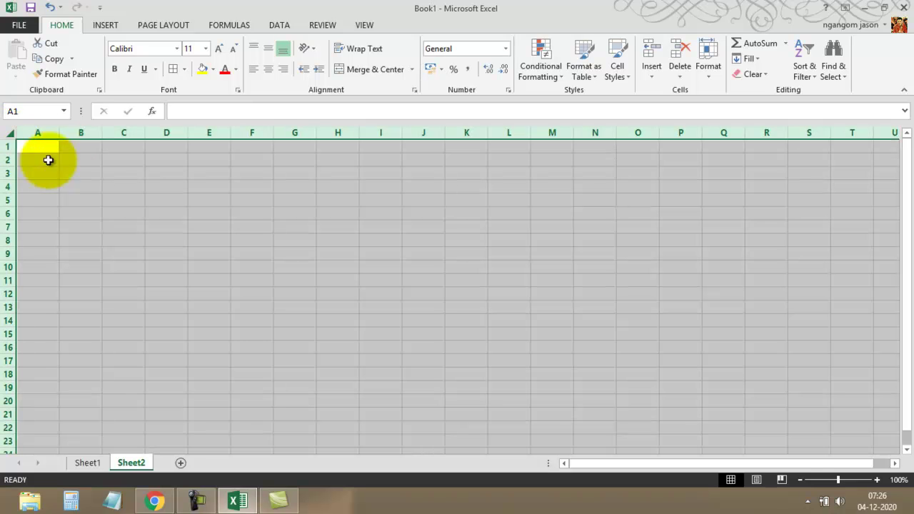
drag(11, 154, 11, 158)
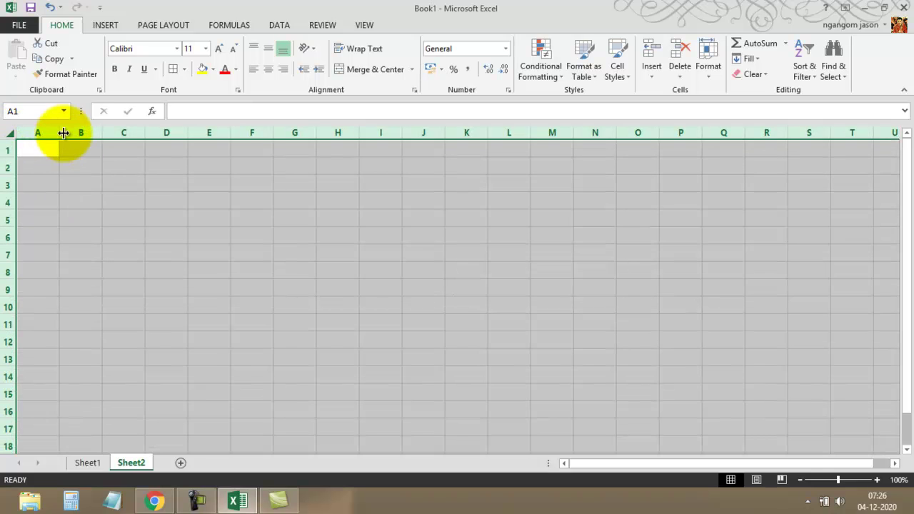
drag(63, 132, 37, 136)
click(224, 254)
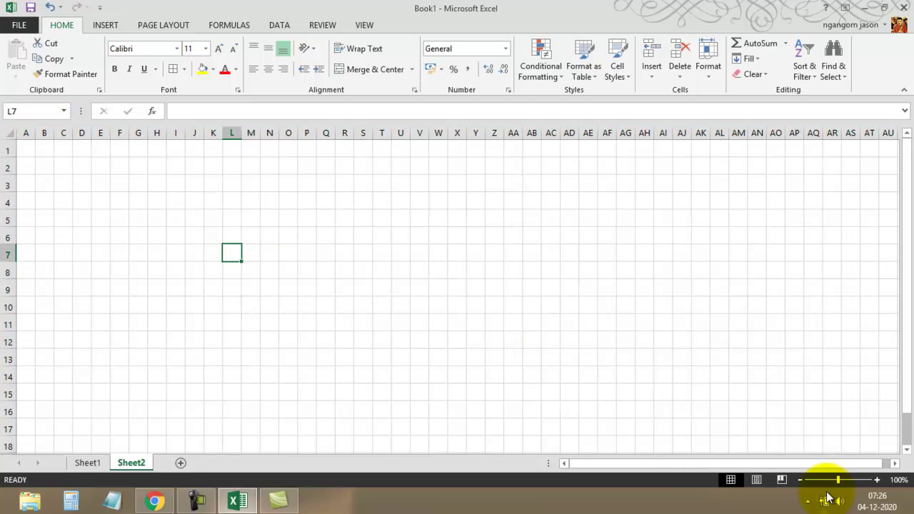
- Zoom Sheet2 in to about 286% and select the entire worksheet
click(877, 480)
click(876, 479)
click(876, 480)
click(876, 479)
click(876, 480)
click(877, 480)
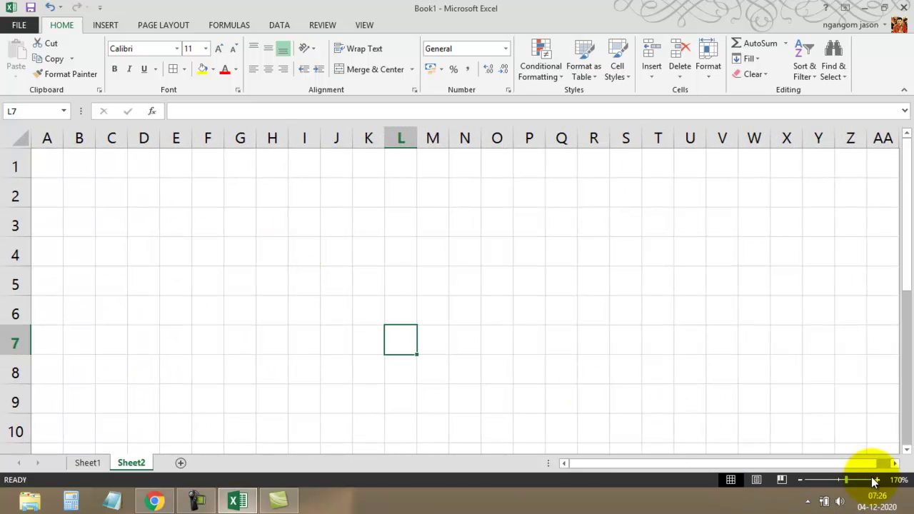
click(872, 481)
drag(869, 480, 858, 479)
click(323, 300)
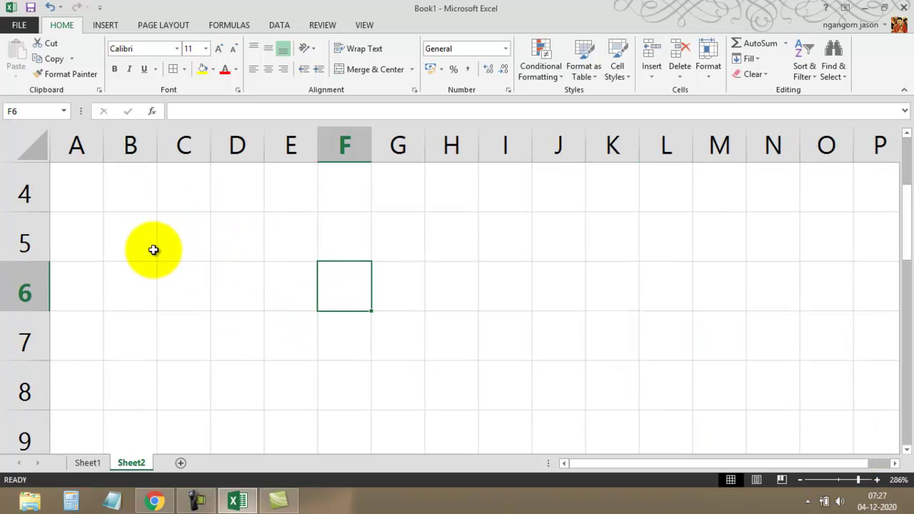
click(37, 144)
click(161, 250)
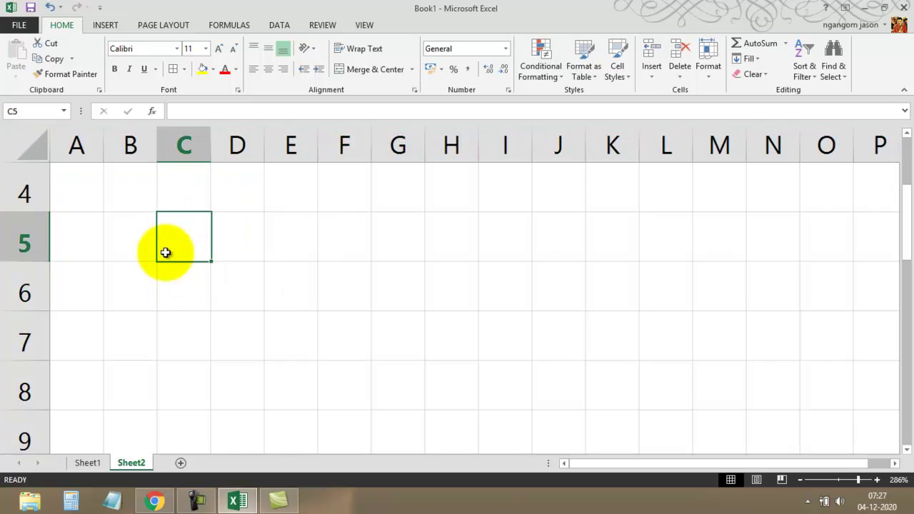
click(35, 149)
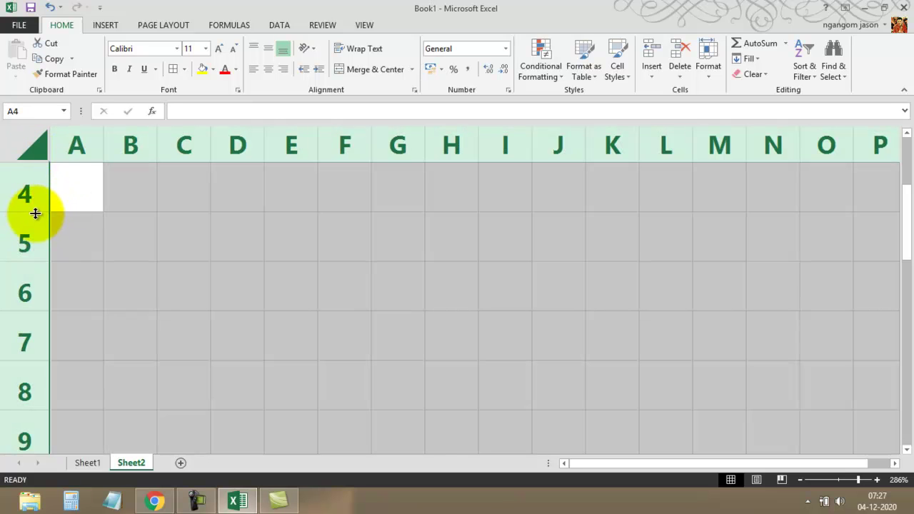
- Set all rows on Sheet2 to one uniform, slightly shorter height
scroll(71, 243, up, 3)
mouse_move(40, 212)
mouse_down()
mouse_move(37, 247)
mouse_move(35, 206)
mouse_up()
click(275, 205)
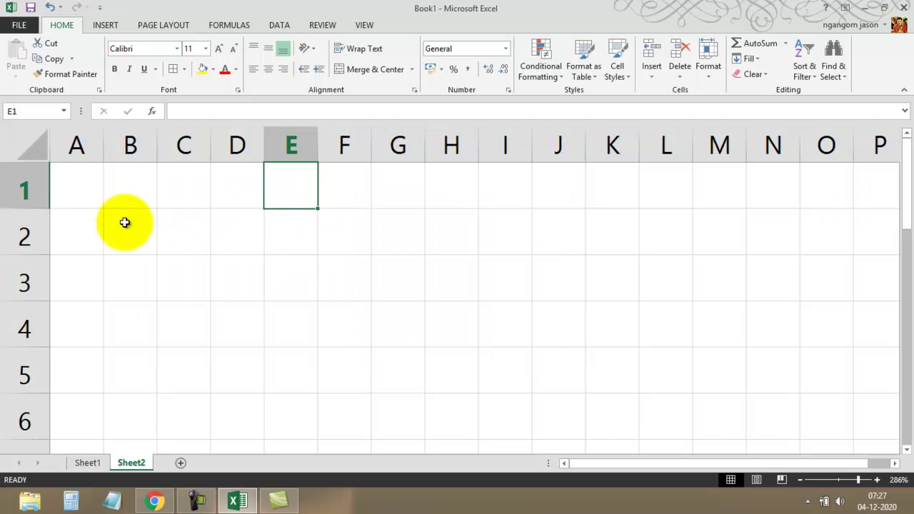
click(37, 143)
click(177, 241)
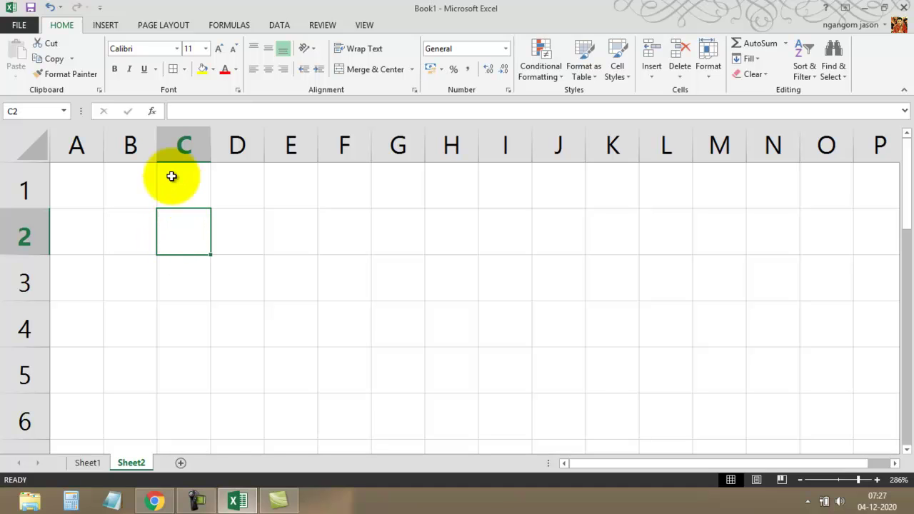
click(138, 199)
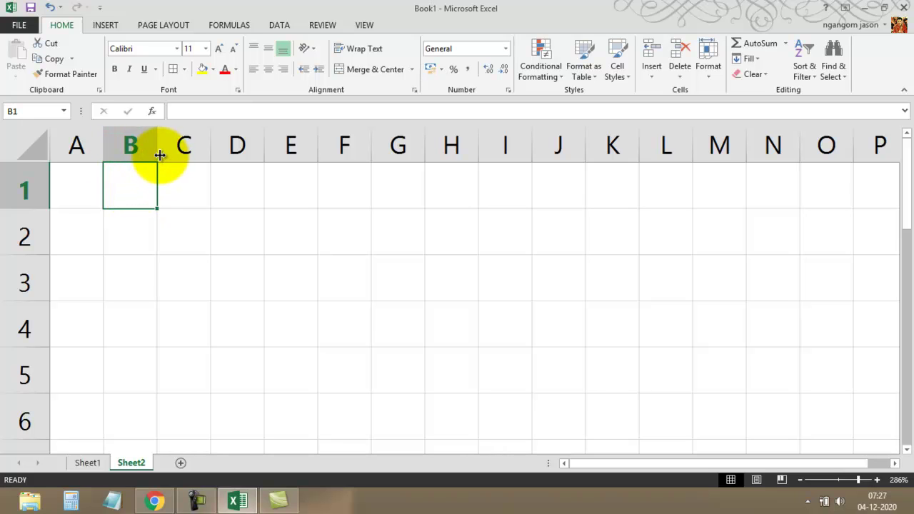
- Narrow column B to about 0.75 (9 pixels) wide
drag(158, 155, 114, 168)
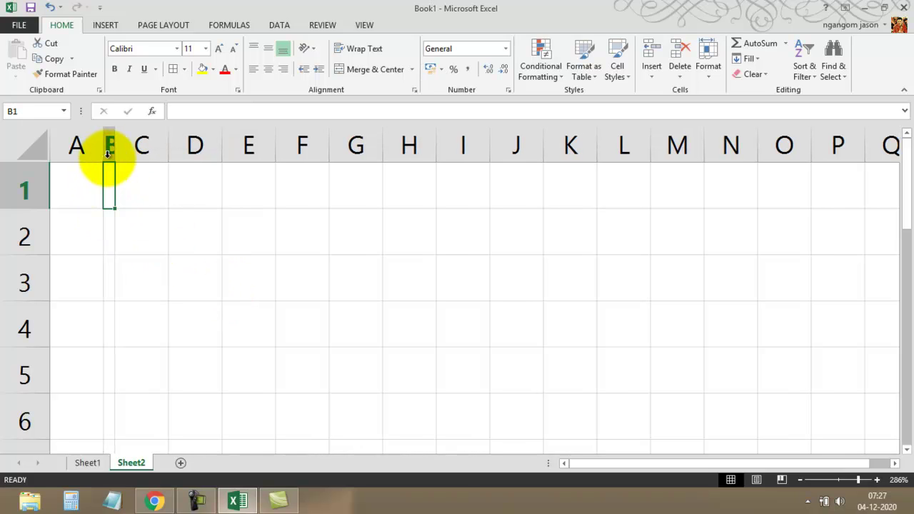
drag(117, 152, 112, 147)
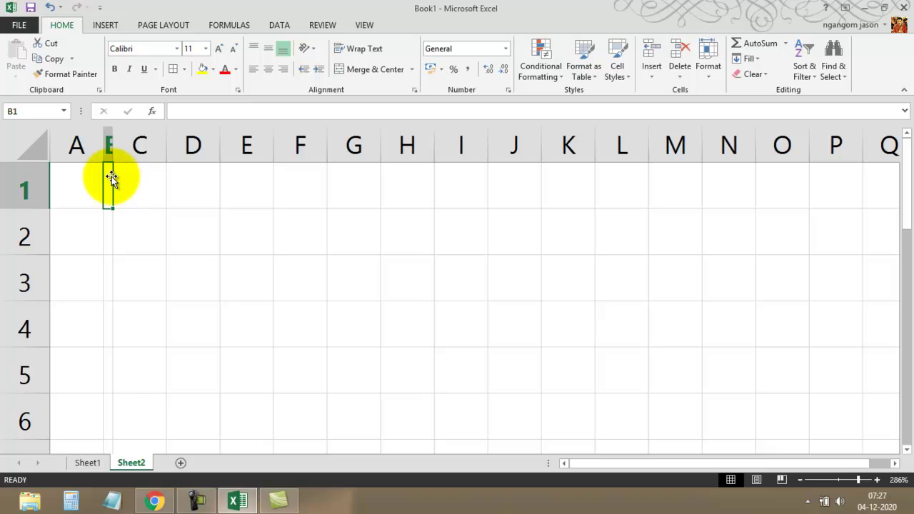
click(135, 210)
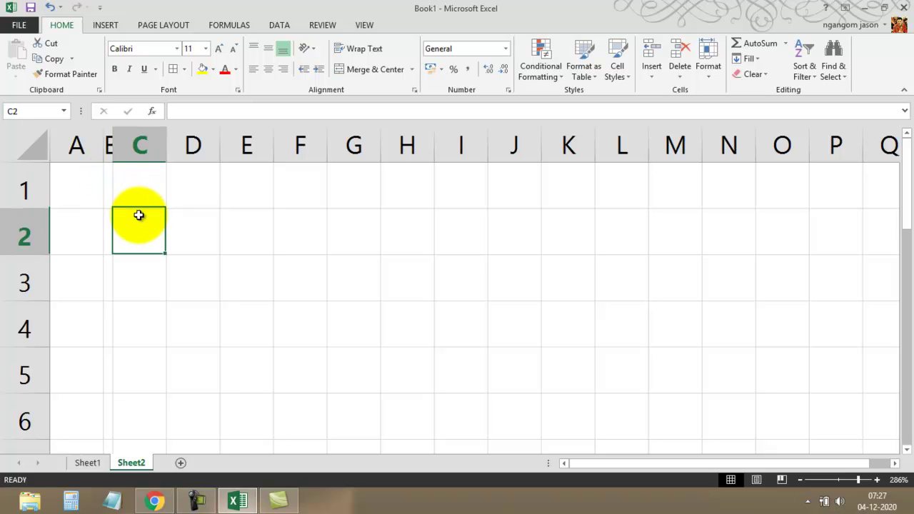
- Repeat the A1:B1 column pattern along row 1 out to column N
click(90, 193)
mouse_move(103, 201)
mouse_down()
mouse_move(111, 212)
mouse_move(704, 284)
mouse_up()
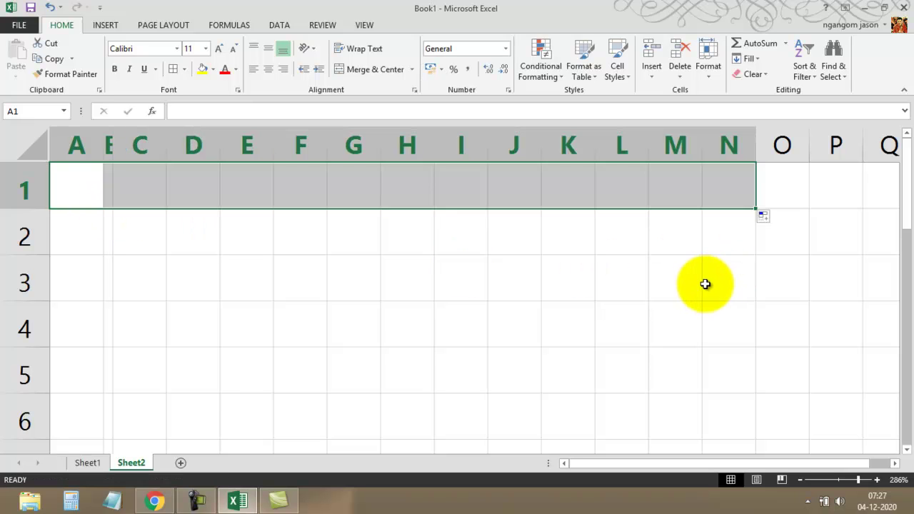
click(512, 333)
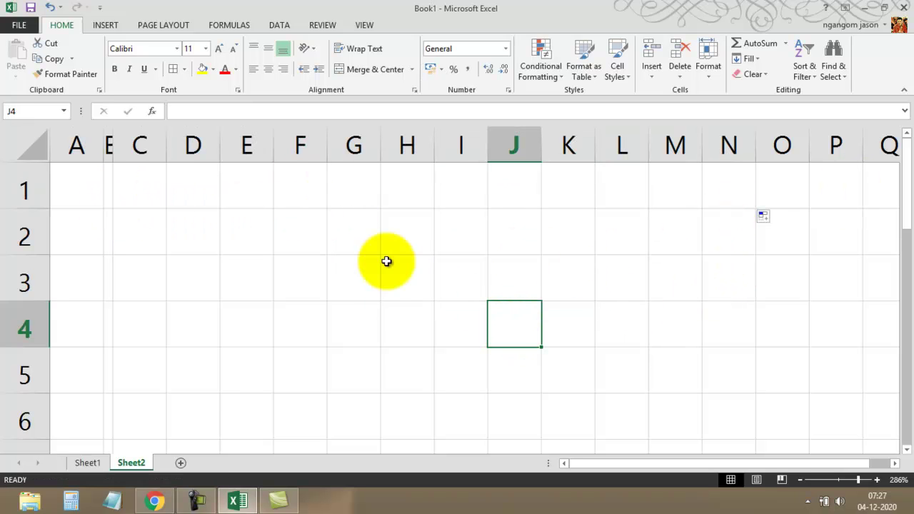
click(88, 142)
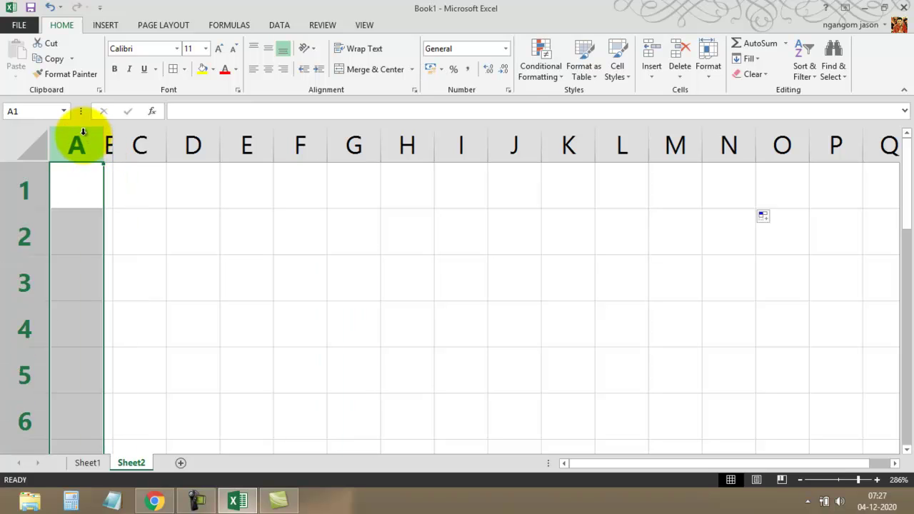
- Select columns A:B and extend their wide-thin width pattern right to column BK
drag(83, 132, 111, 137)
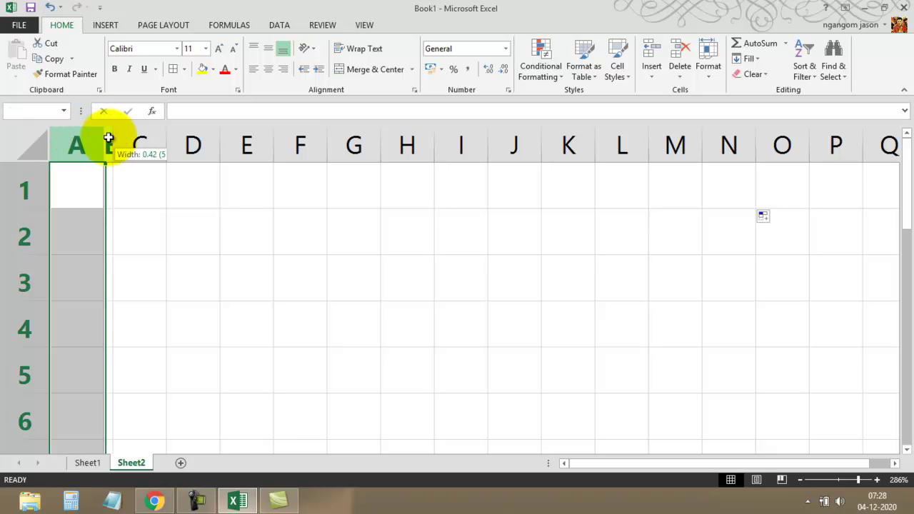
drag(111, 138, 107, 141)
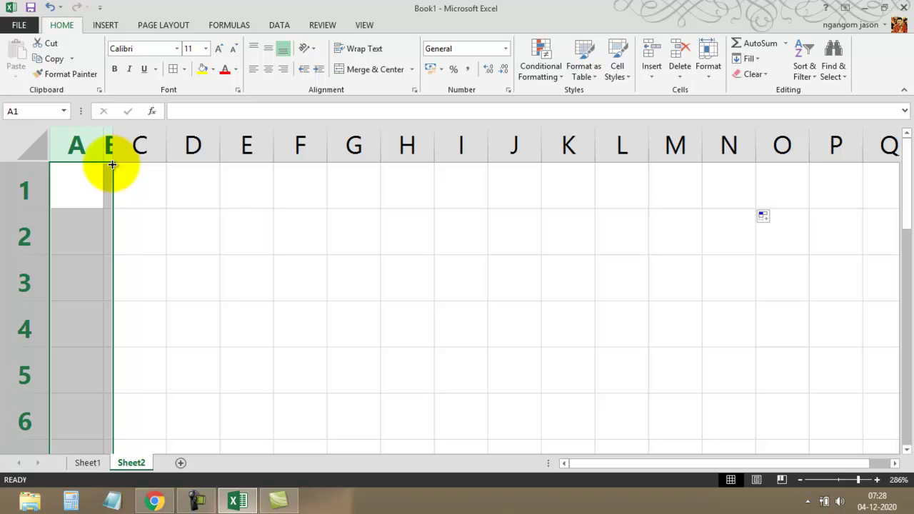
drag(115, 166, 909, 191)
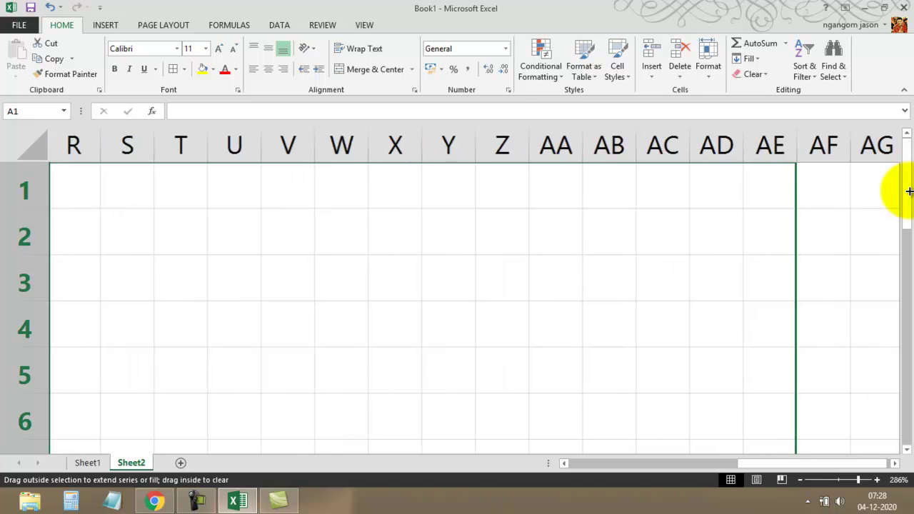
drag(909, 191, 906, 193)
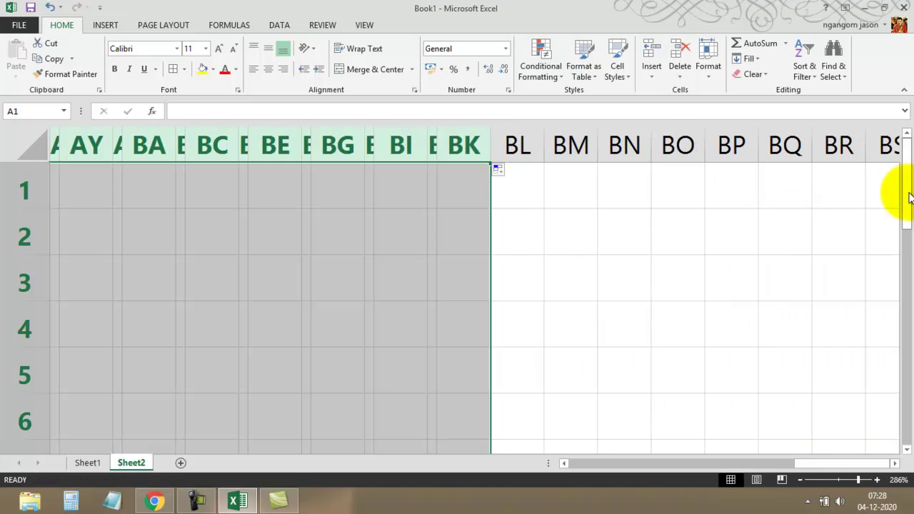
drag(834, 465, 557, 473)
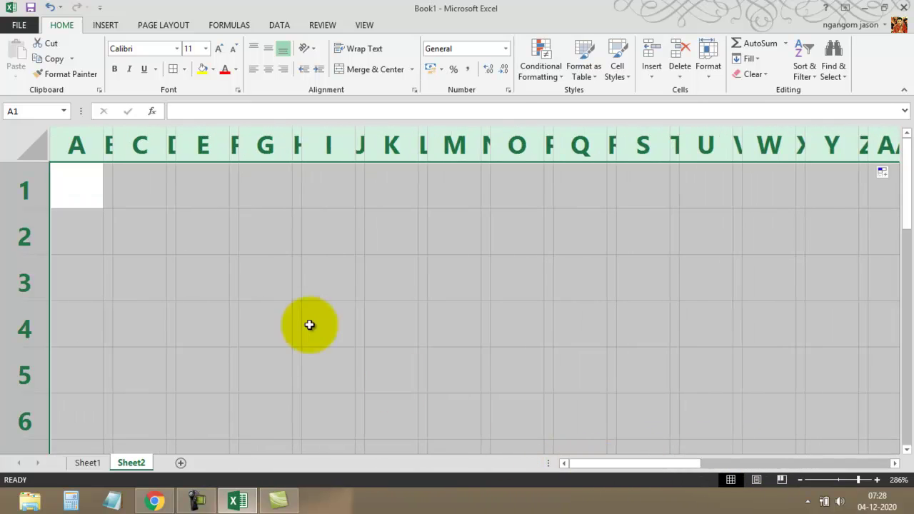
click(204, 279)
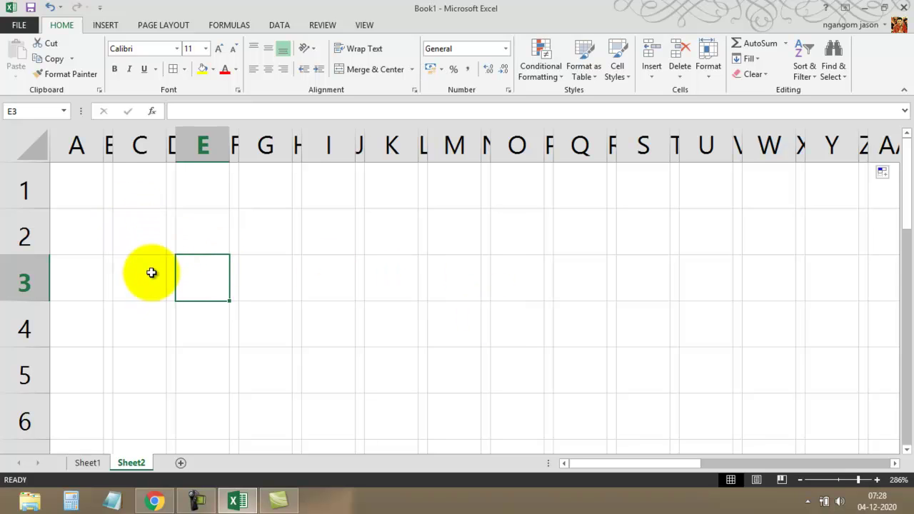
drag(89, 192, 704, 190)
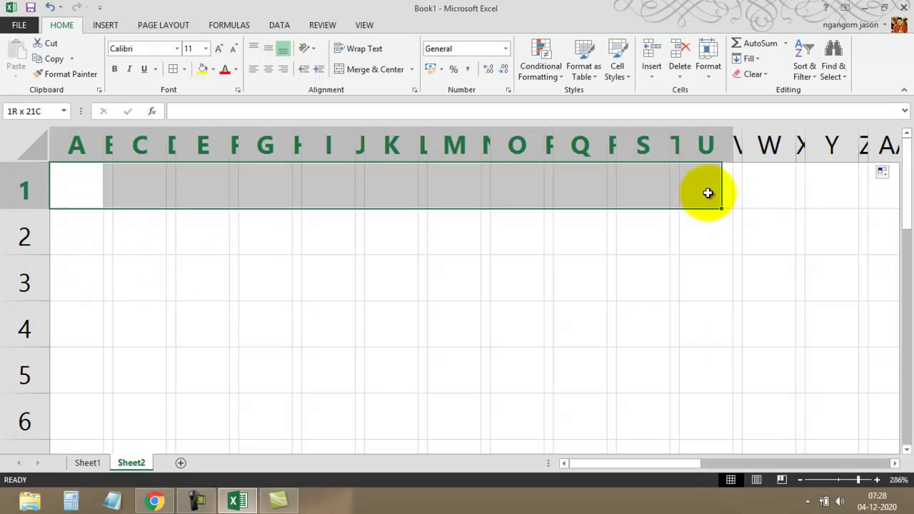
click(474, 307)
drag(79, 233, 391, 232)
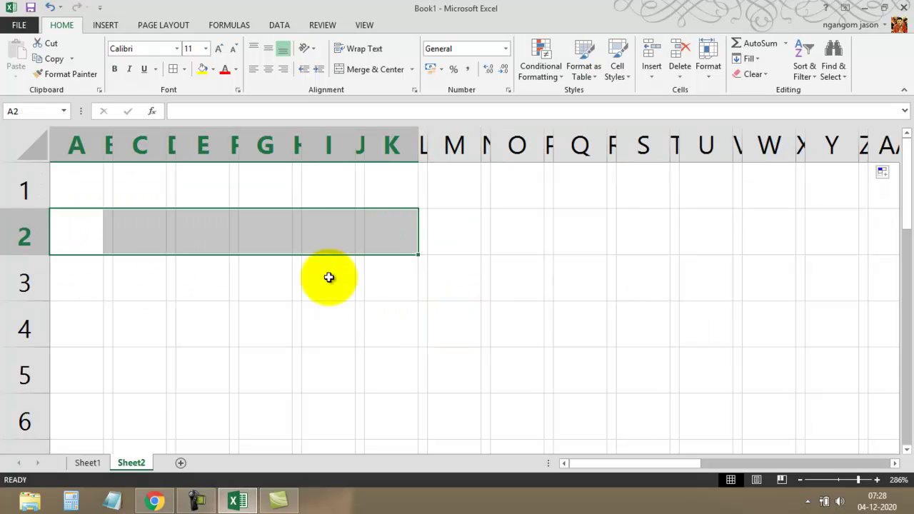
click(289, 357)
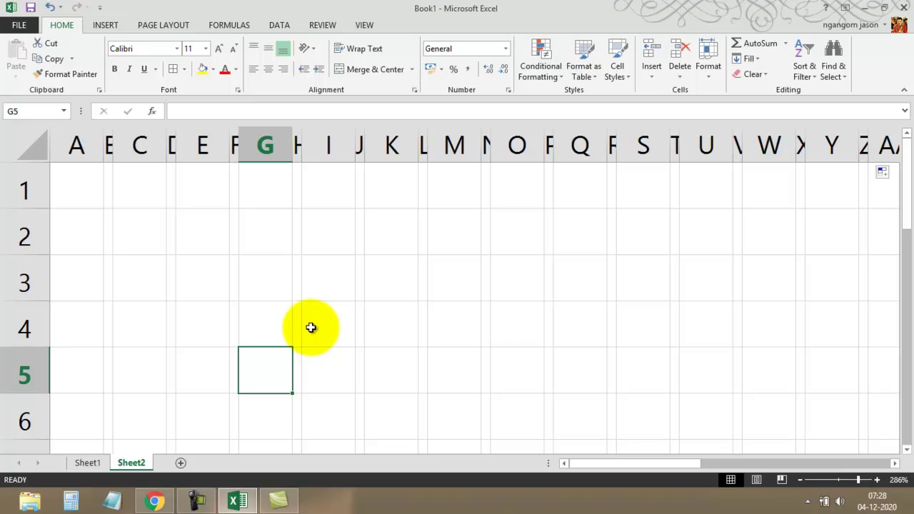
click(187, 66)
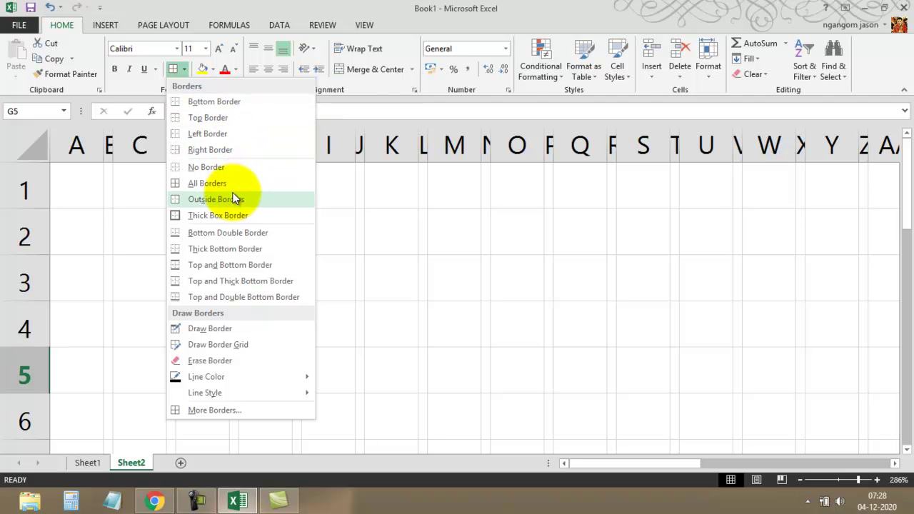
click(255, 149)
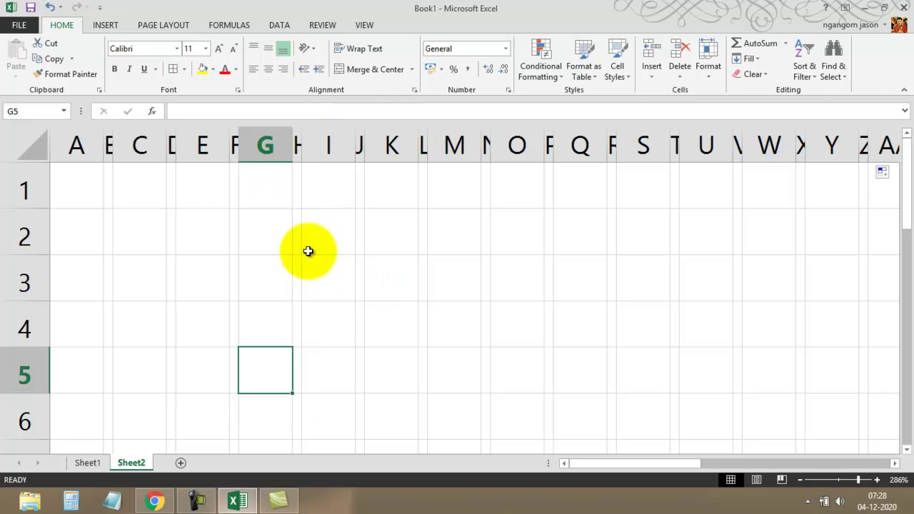
click(209, 230)
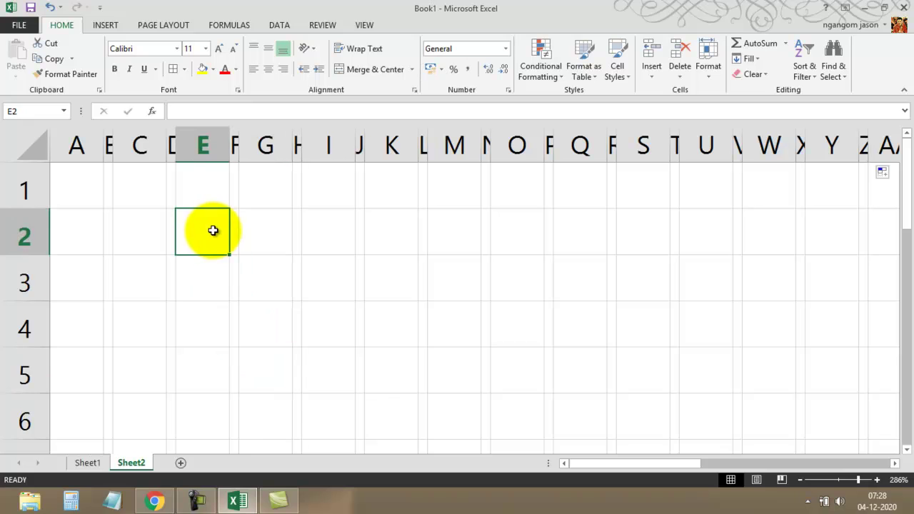
- Put a box border around each of cells E2, G2, I2, K2 and M2
click(172, 70)
click(266, 231)
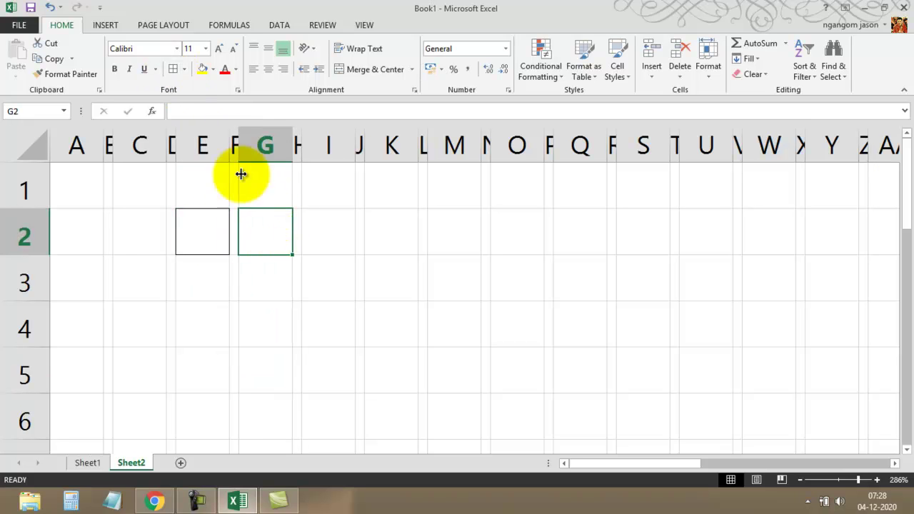
click(322, 222)
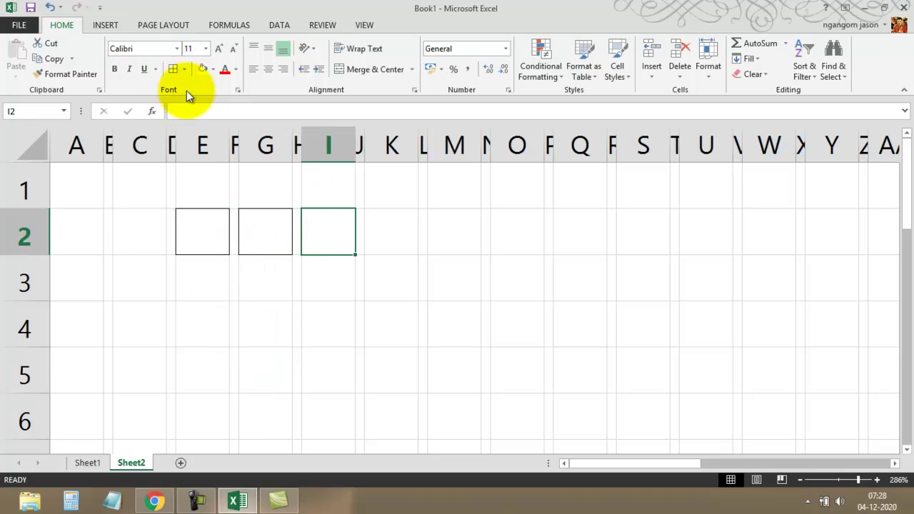
click(173, 70)
click(398, 216)
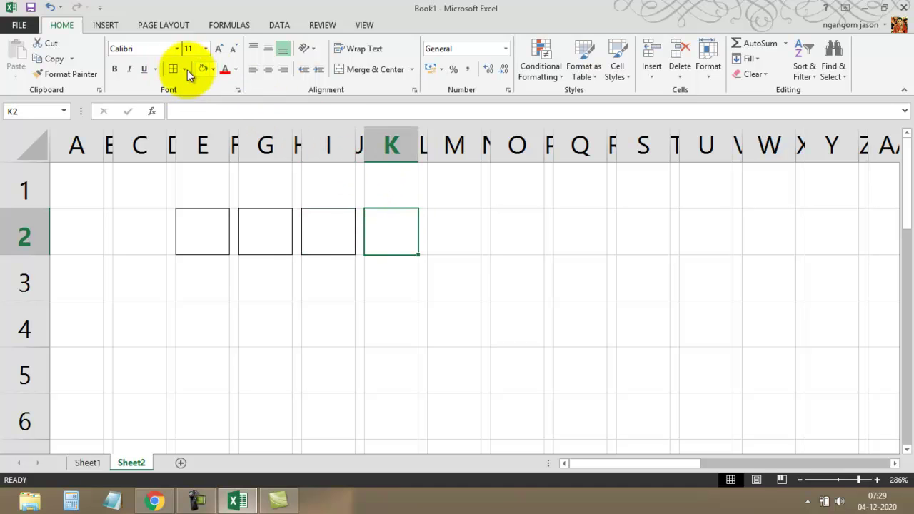
click(471, 231)
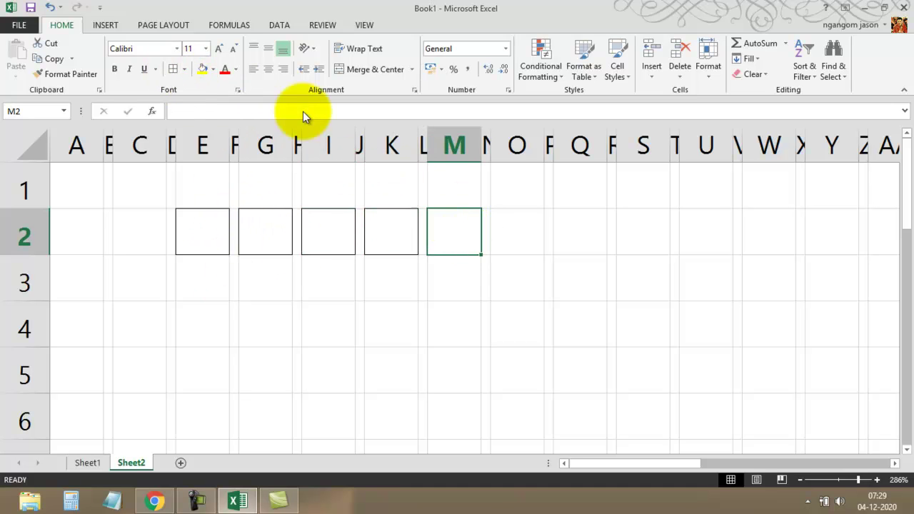
click(178, 71)
- Apply All Borders to the range E4:S4
click(507, 327)
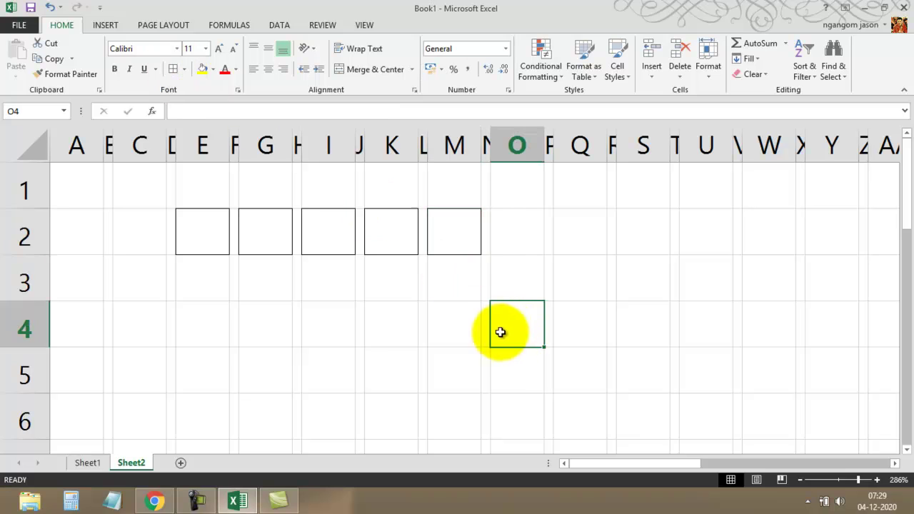
drag(204, 321, 639, 342)
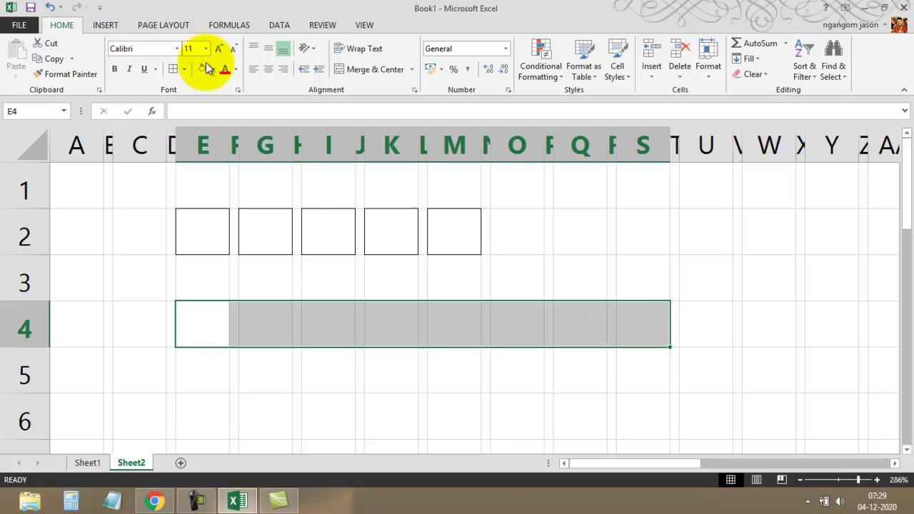
click(185, 69)
click(204, 181)
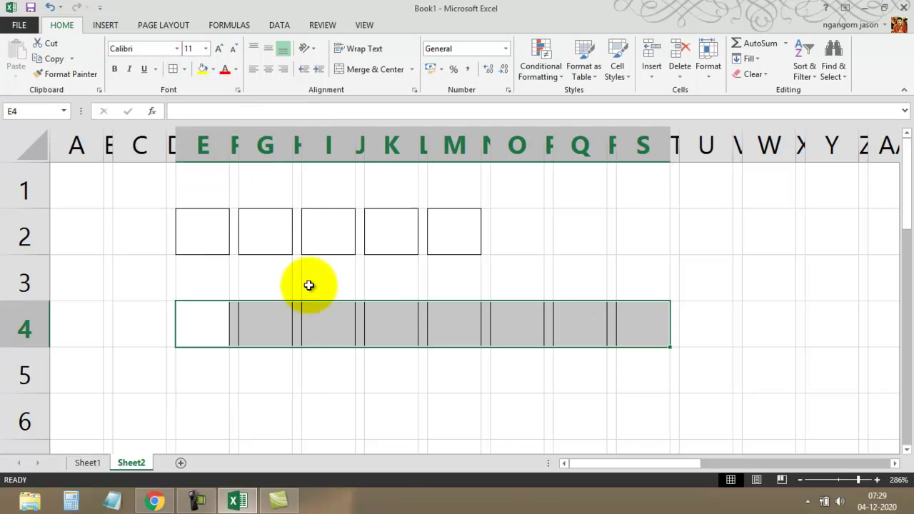
click(397, 422)
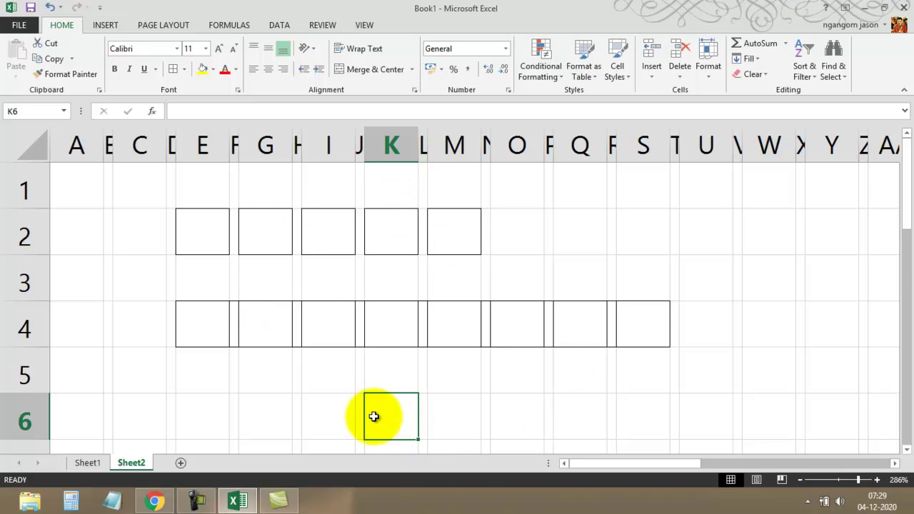
- Give cell E6 All Borders
scroll(342, 394, down, 1)
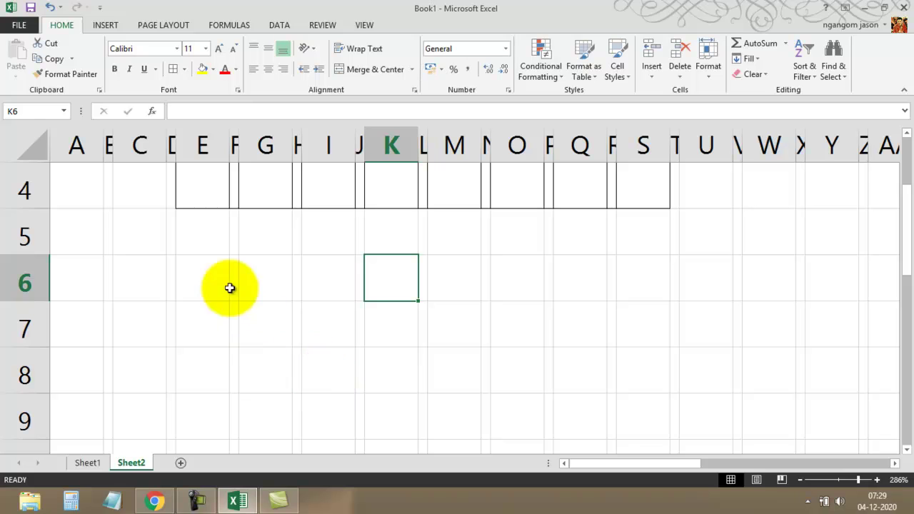
click(205, 273)
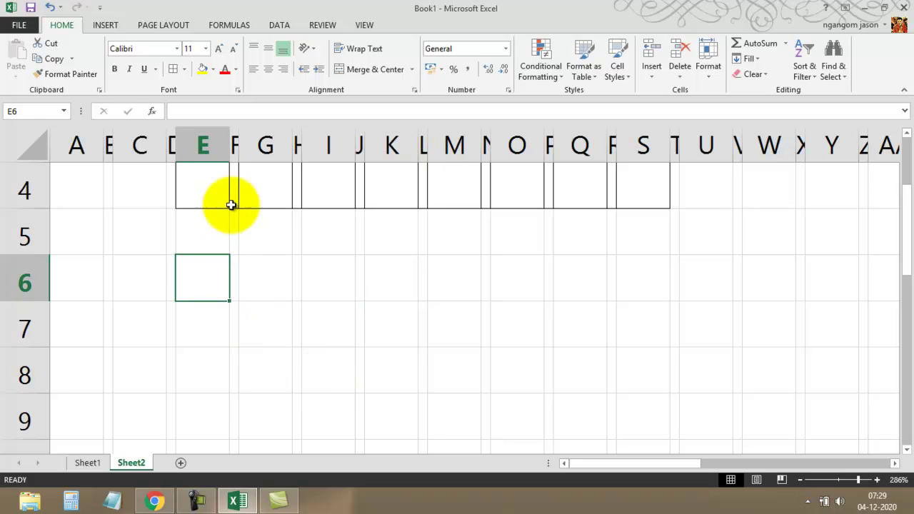
click(185, 68)
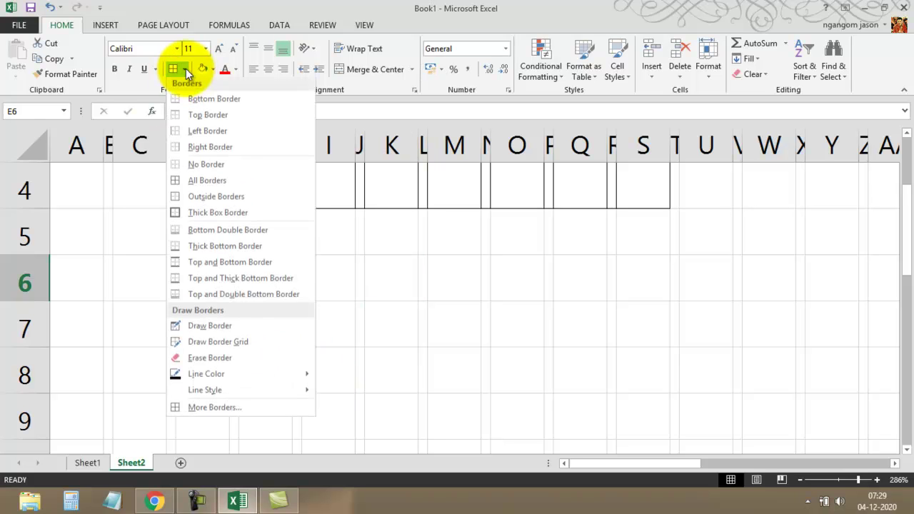
click(213, 184)
- Select E6:F6 and fill the bordered pattern right along row 6 to column AC
click(318, 294)
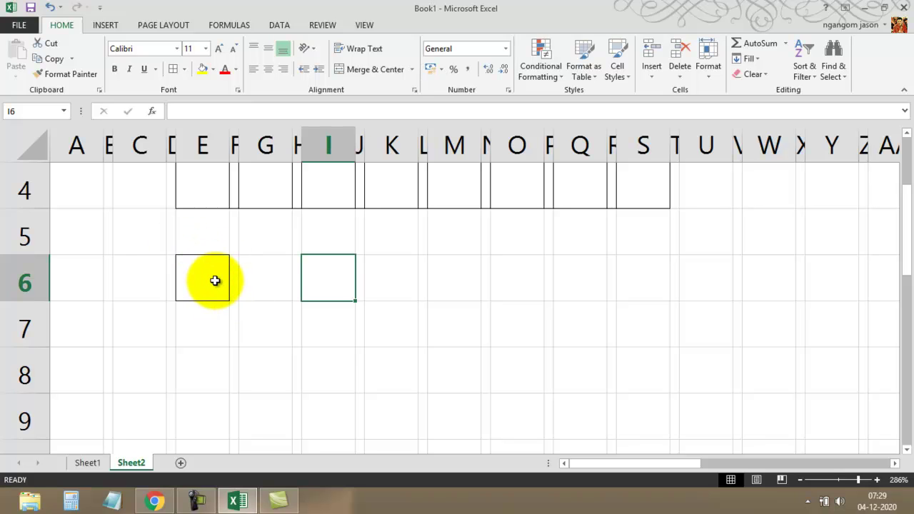
drag(214, 278, 237, 288)
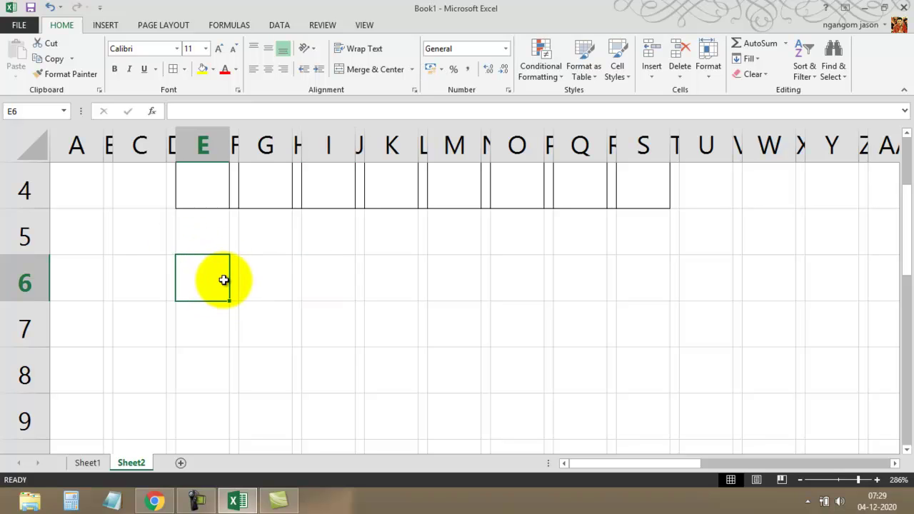
click(220, 320)
click(208, 275)
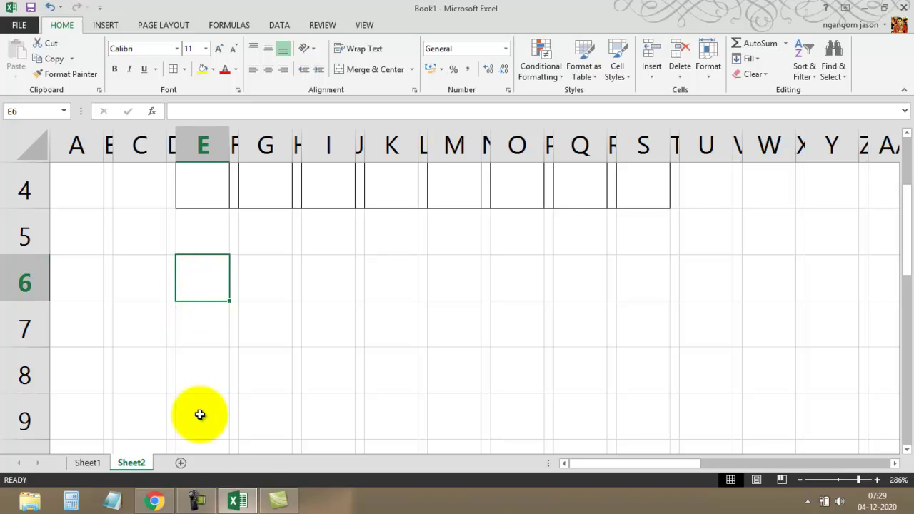
mouse_move(196, 500)
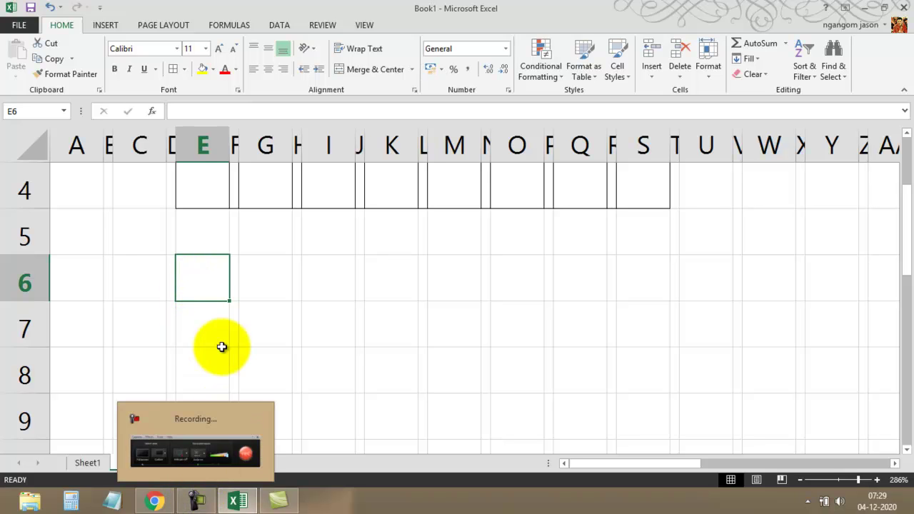
mouse_move(212, 290)
mouse_down()
mouse_move(204, 294)
mouse_move(234, 294)
mouse_up()
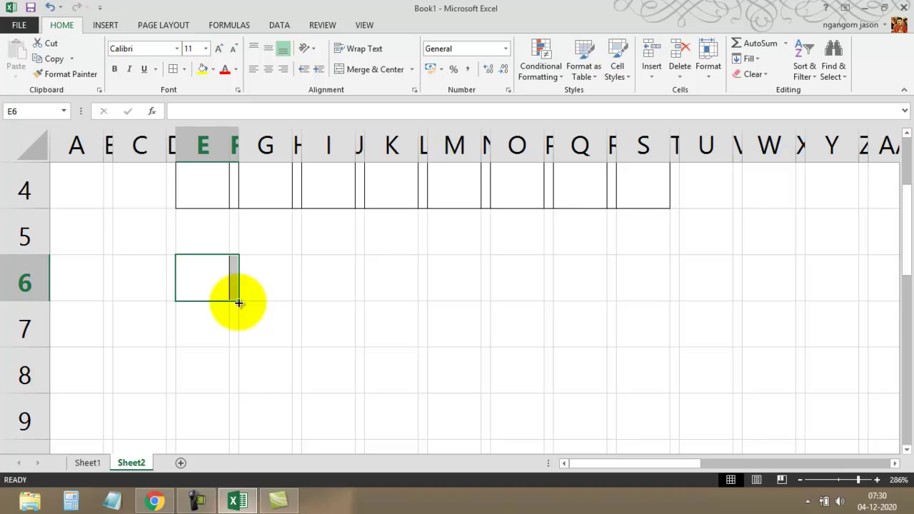
drag(244, 302, 882, 311)
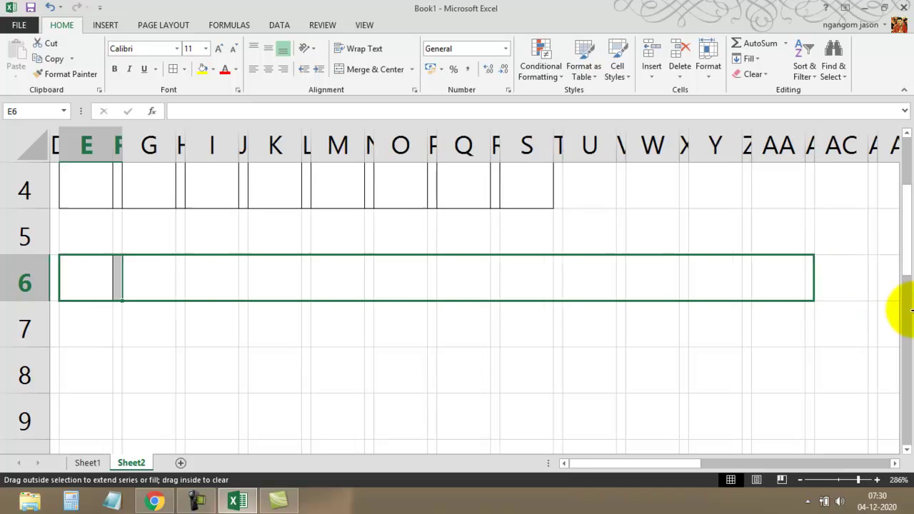
drag(883, 311, 795, 300)
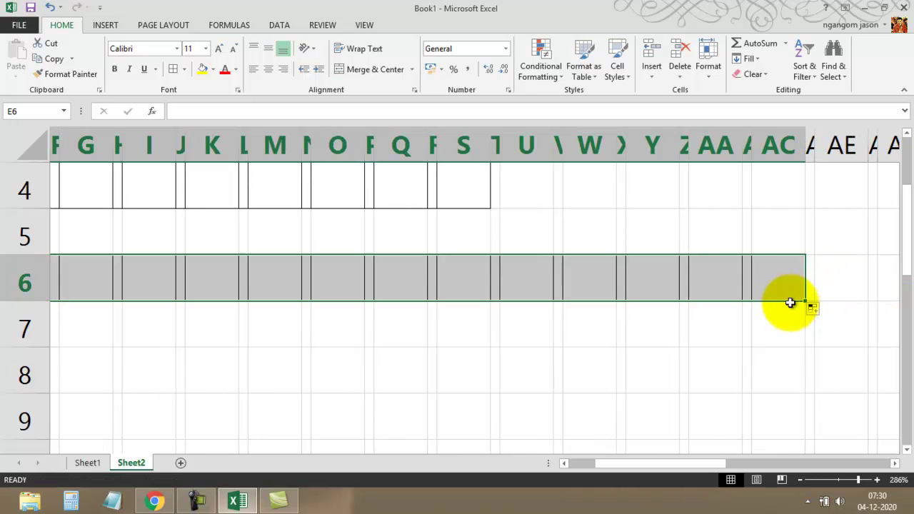
click(609, 350)
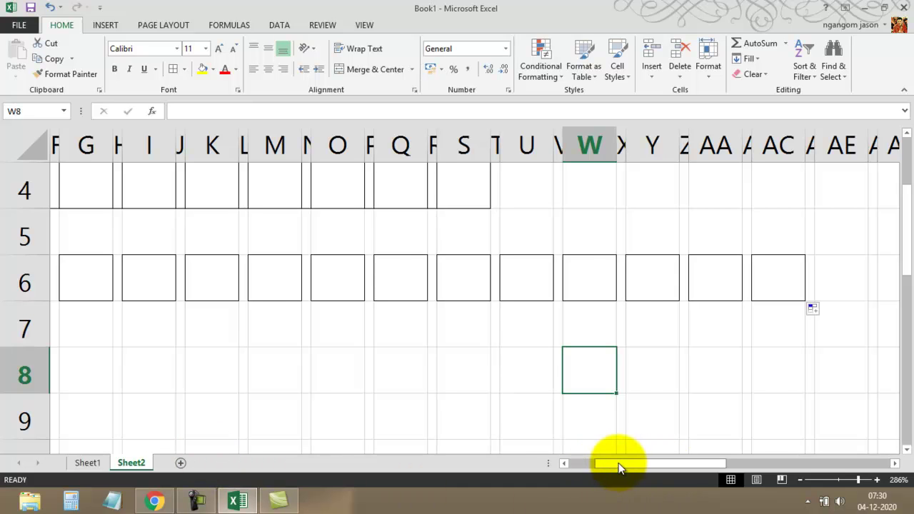
drag(618, 466, 546, 464)
scroll(236, 322, up, 1)
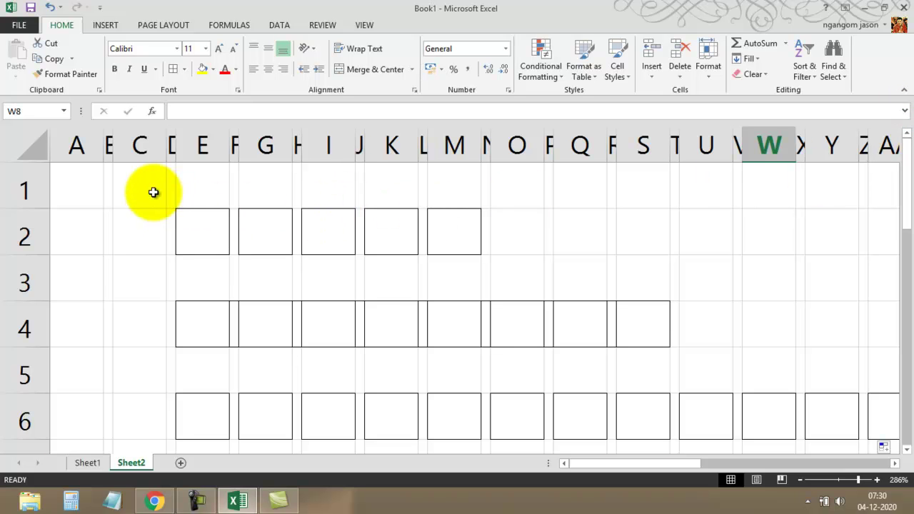
- Remove all borders from the block C1:AQ10
drag(153, 192, 824, 322)
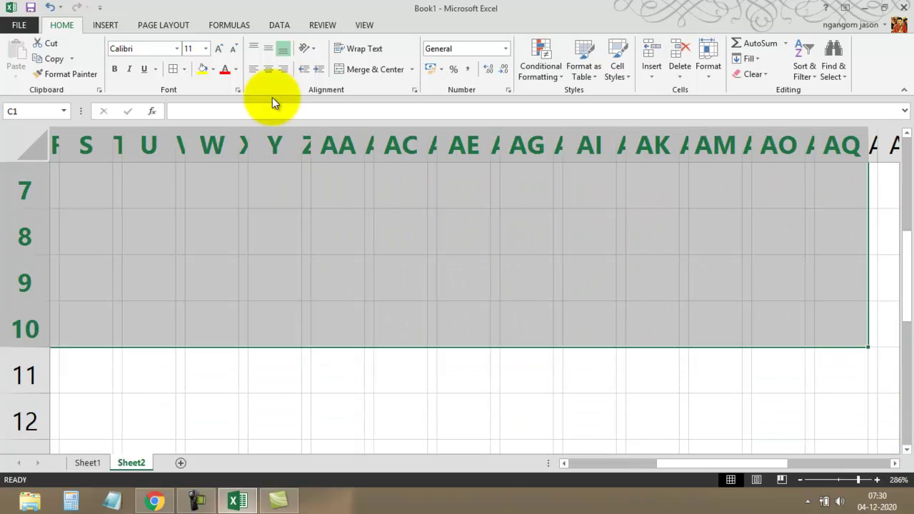
click(182, 69)
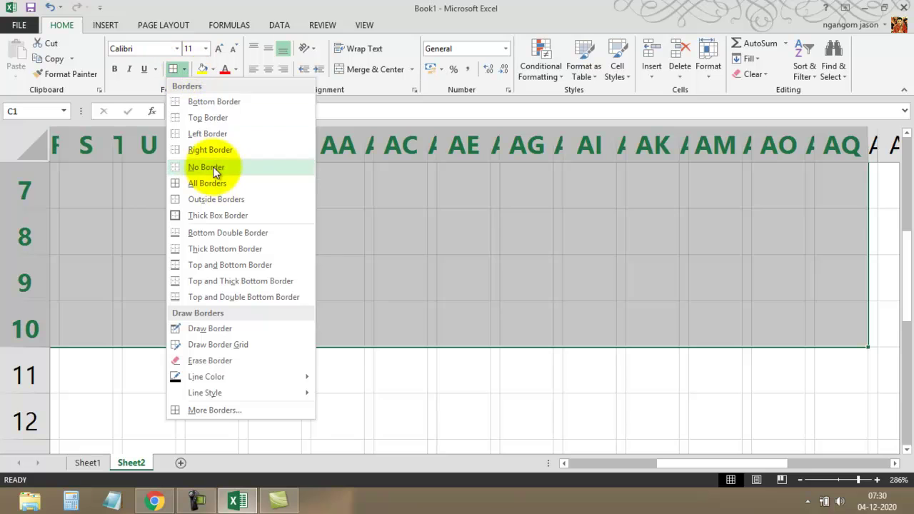
click(213, 166)
click(214, 282)
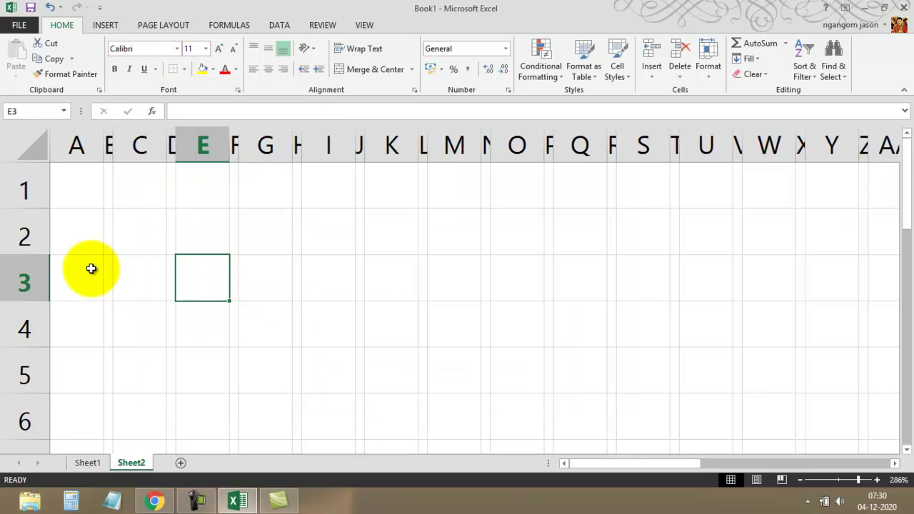
- Zoom the sheet out to 130%
click(800, 481)
click(801, 481)
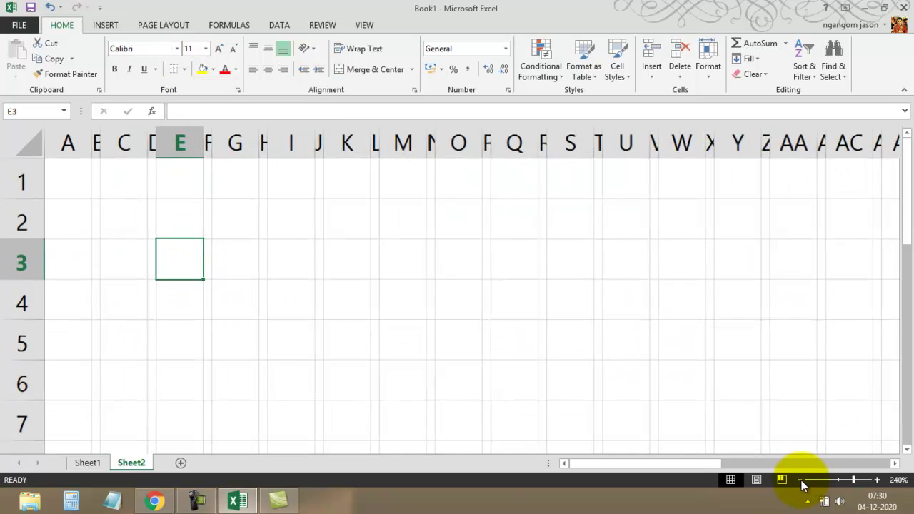
click(800, 482)
click(800, 481)
click(801, 482)
click(800, 481)
click(800, 481)
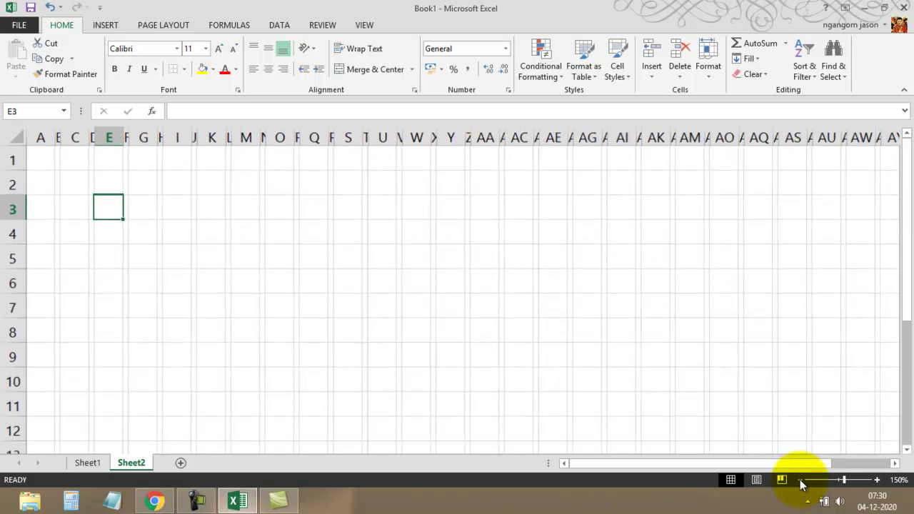
click(800, 481)
click(800, 481)
- With the whole sheet selected, widen every column and make every row slightly shorter
click(11, 137)
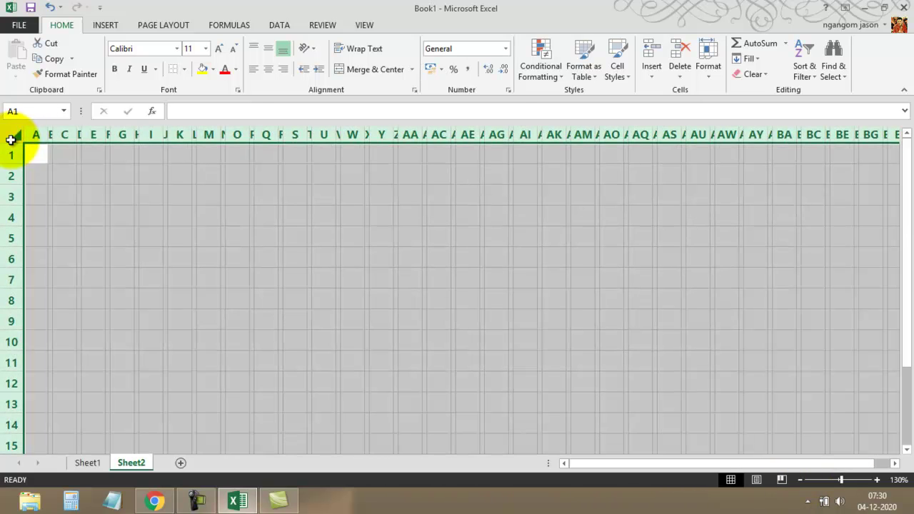
click(47, 136)
drag(47, 137, 63, 138)
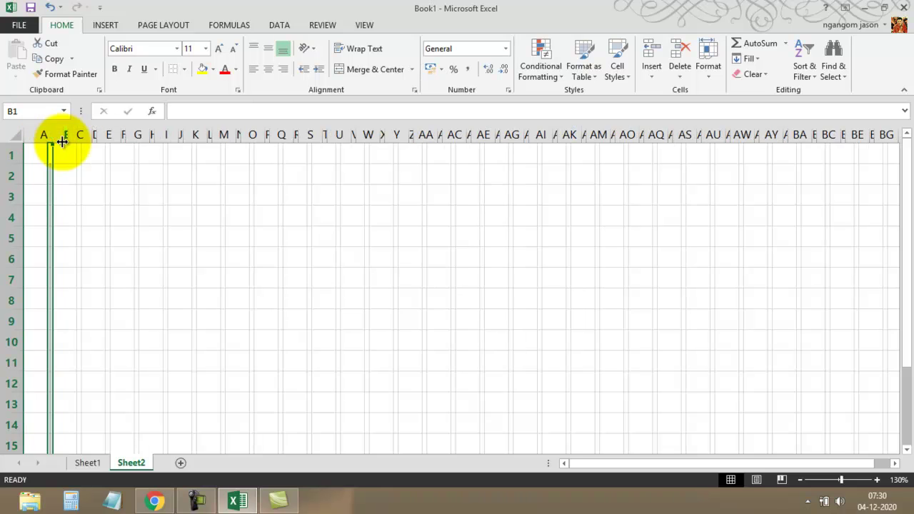
click(46, 135)
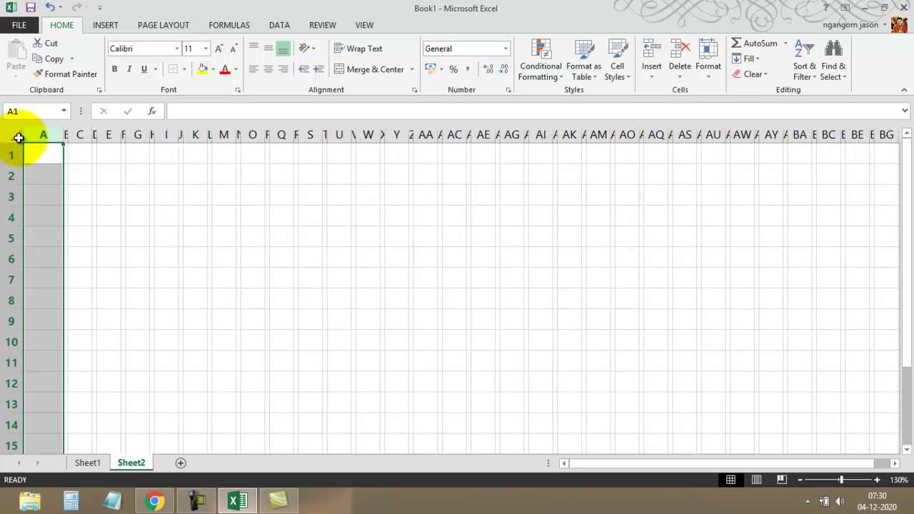
click(15, 136)
drag(63, 136, 76, 142)
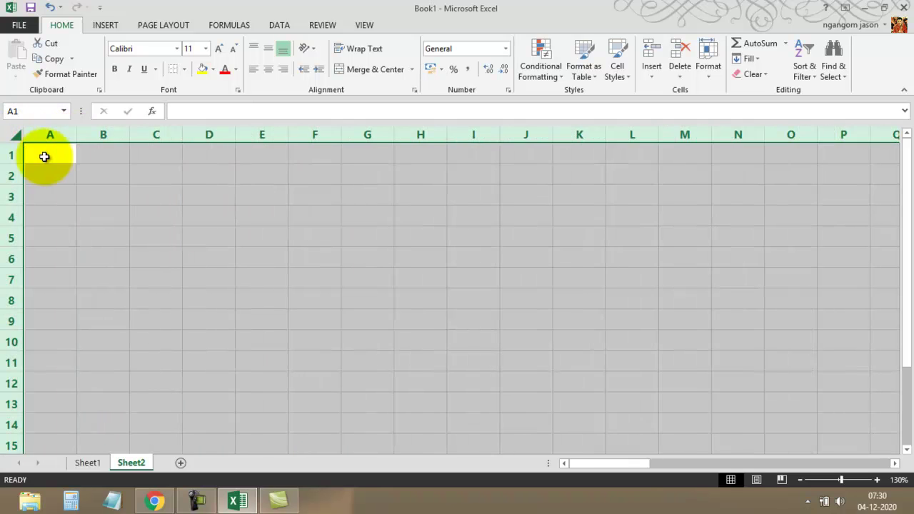
drag(14, 164, 14, 159)
click(143, 202)
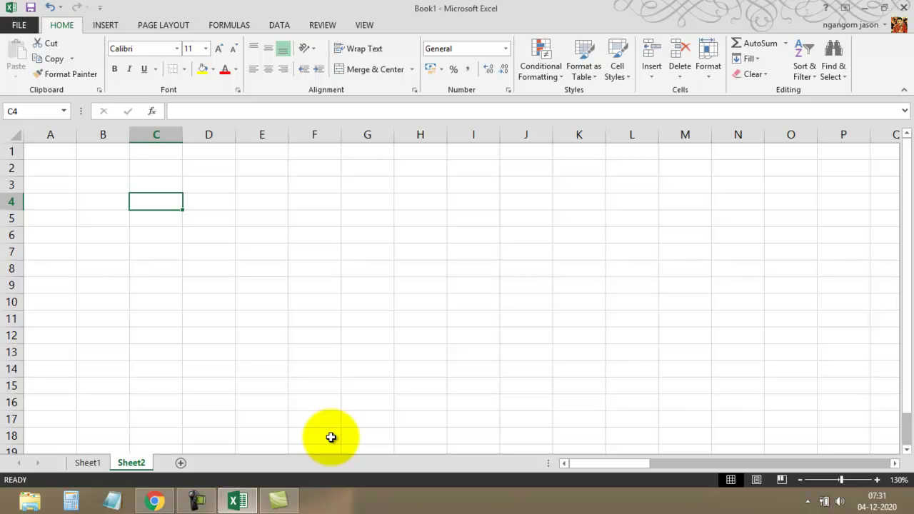
- Enter SUN and MON in B4:B5 and AutoFill the abbreviations through SAT in B10
click(103, 186)
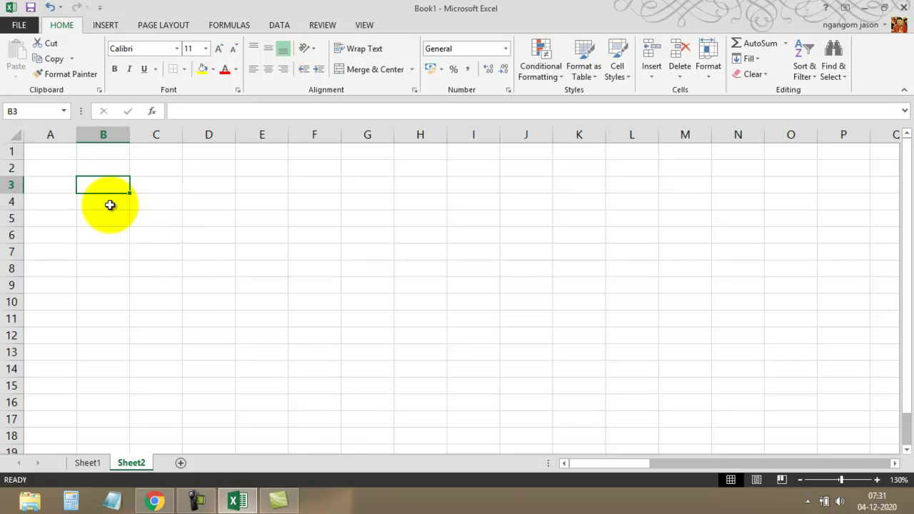
click(109, 205)
text(SUN)
key(Return)
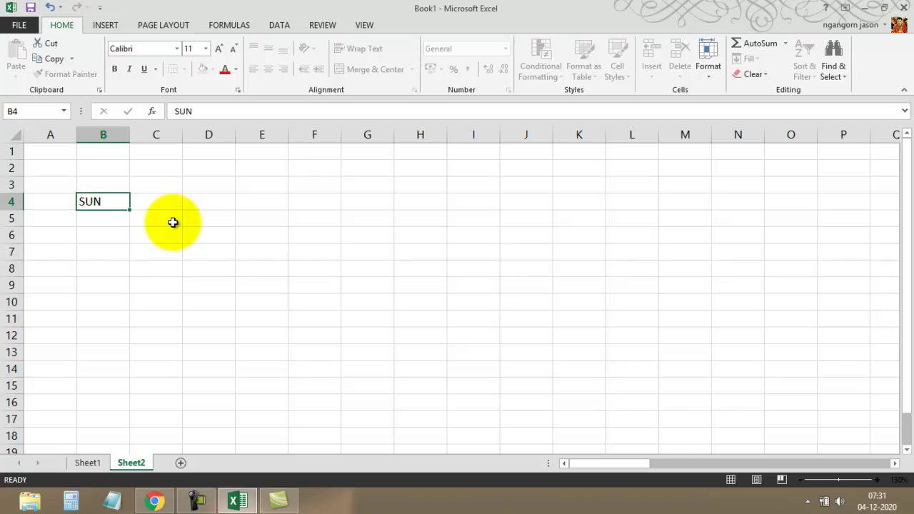
text(MON)
click(187, 254)
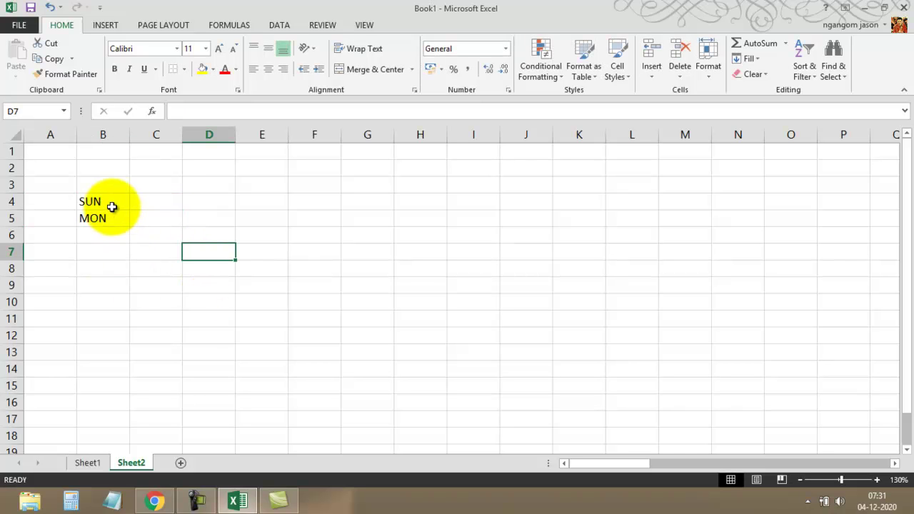
mouse_move(112, 202)
mouse_down()
mouse_move(133, 358)
mouse_move(131, 311)
mouse_up()
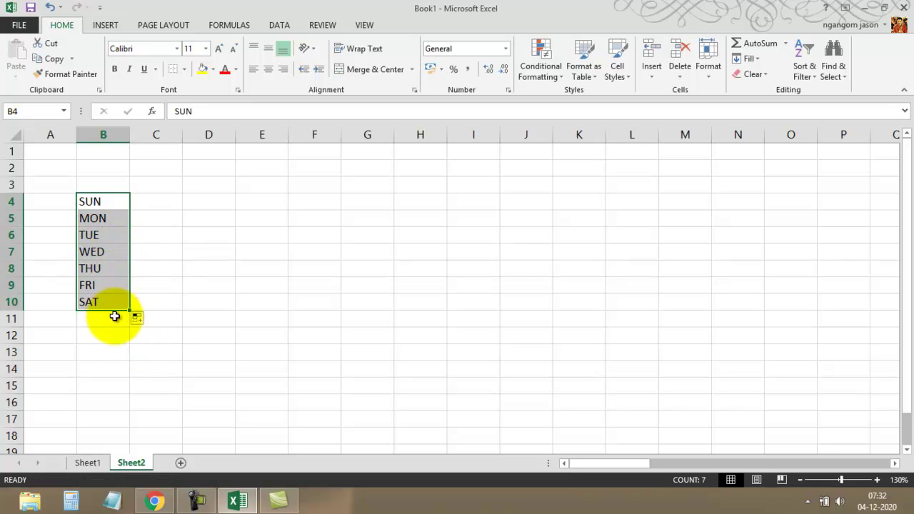
- Type SUNDAY into cell D4
click(204, 201)
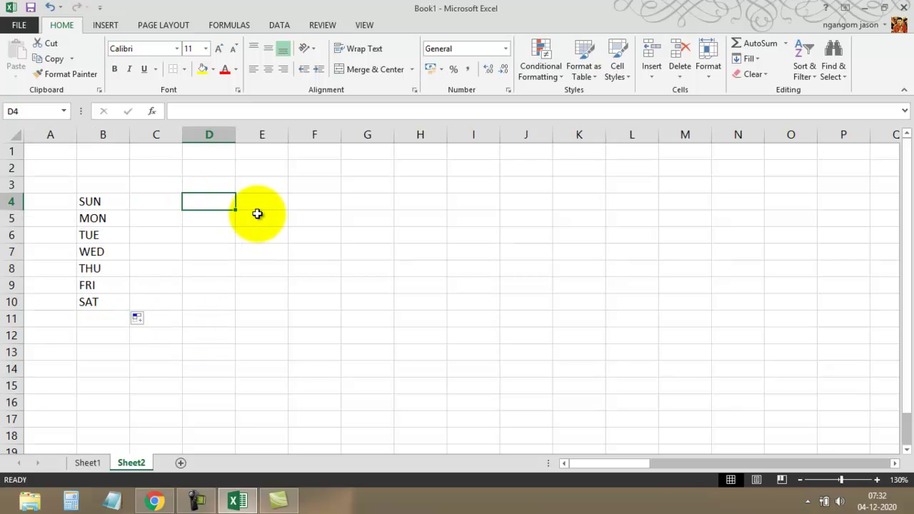
text(SUNDAY)
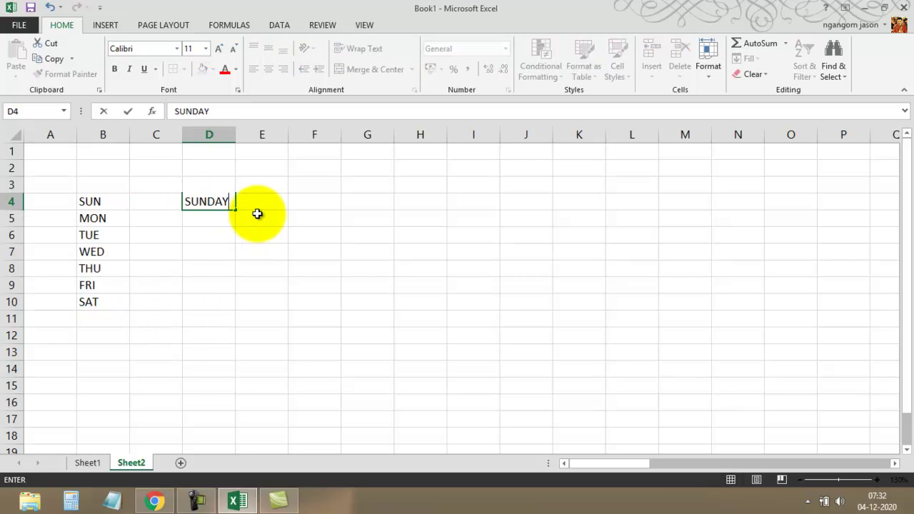
click(261, 213)
- AutoFill D4 down to D10 to list SUNDAY through SATURDAY
click(228, 204)
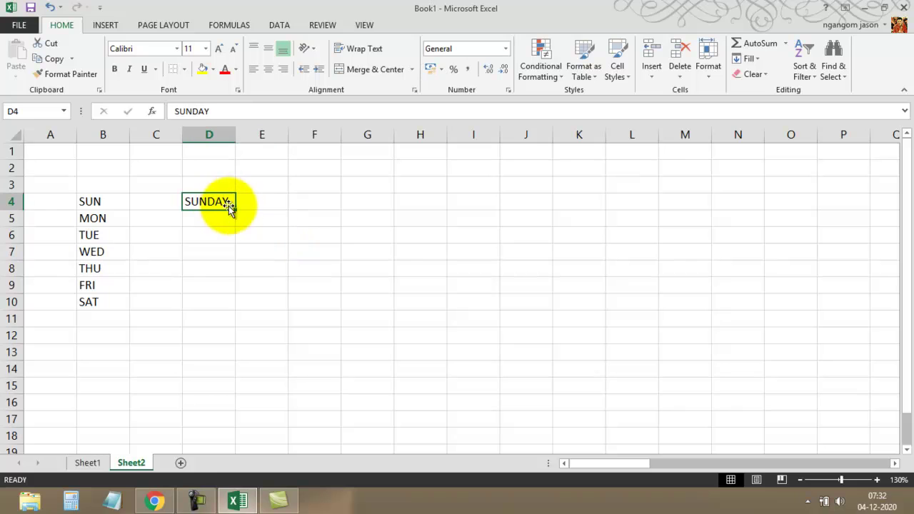
drag(235, 210, 247, 313)
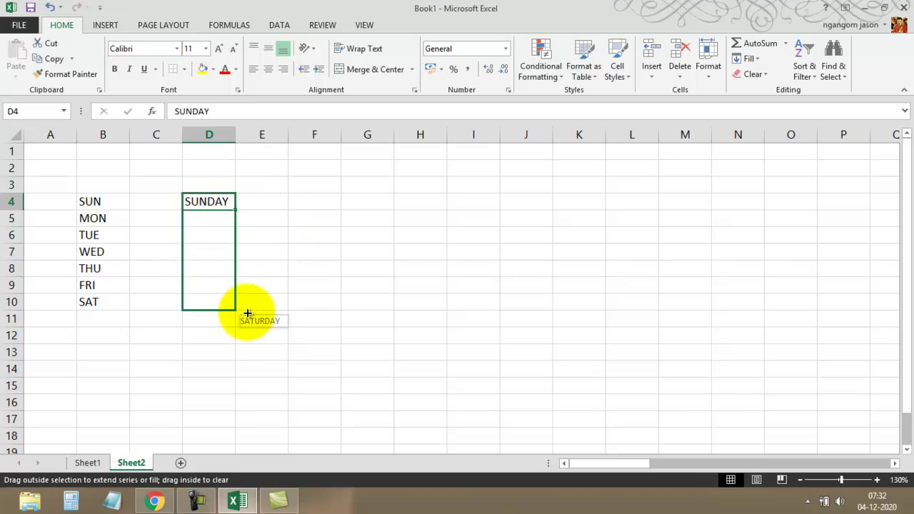
click(260, 211)
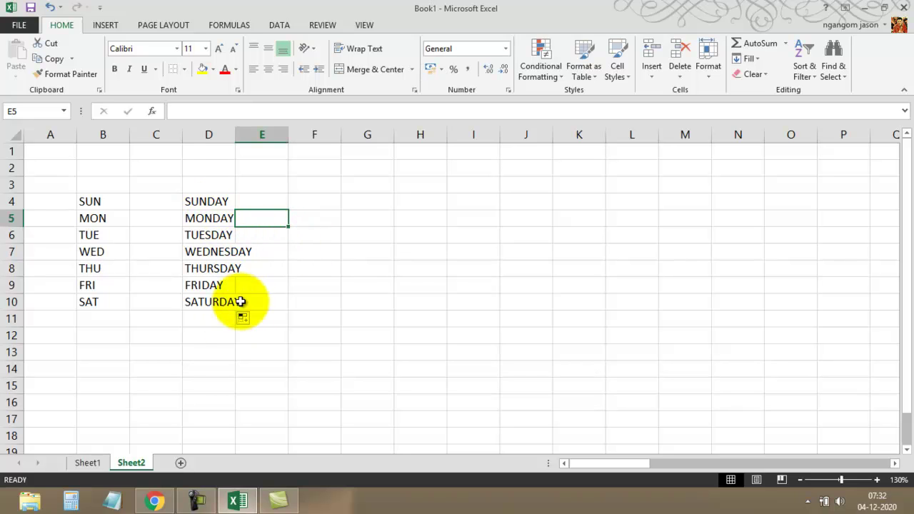
click(414, 247)
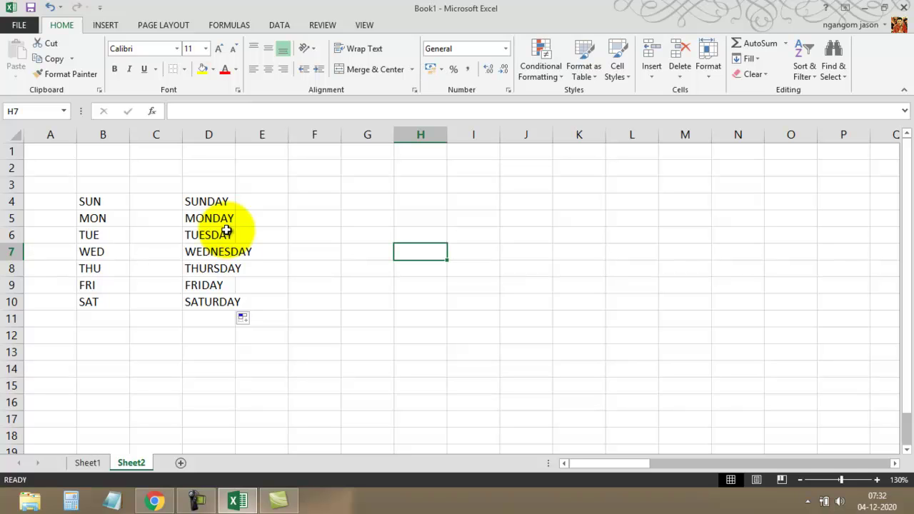
- Enter JAN in F4 and fill it down to F15 for JAN through DEC
click(325, 199)
text(JA)
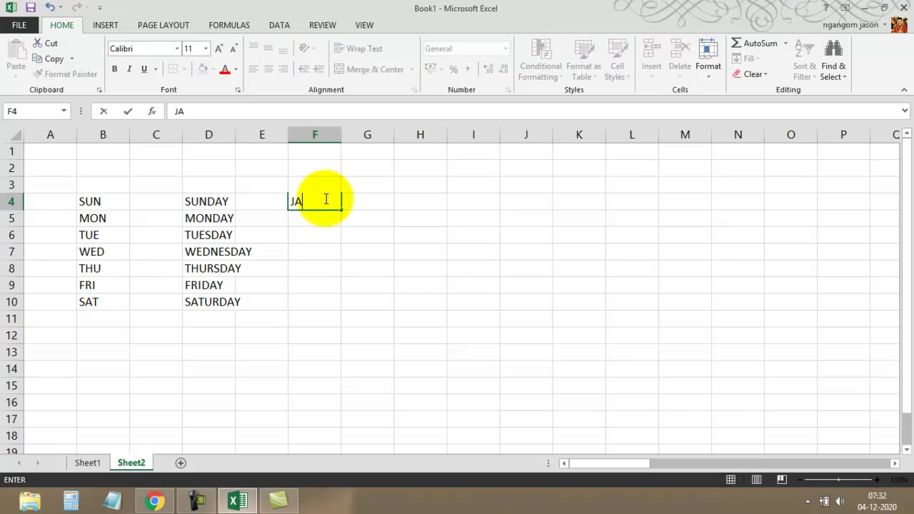
text(N)
click(344, 217)
click(335, 205)
mouse_move(341, 209)
mouse_down()
mouse_move(350, 272)
mouse_move(337, 389)
mouse_up()
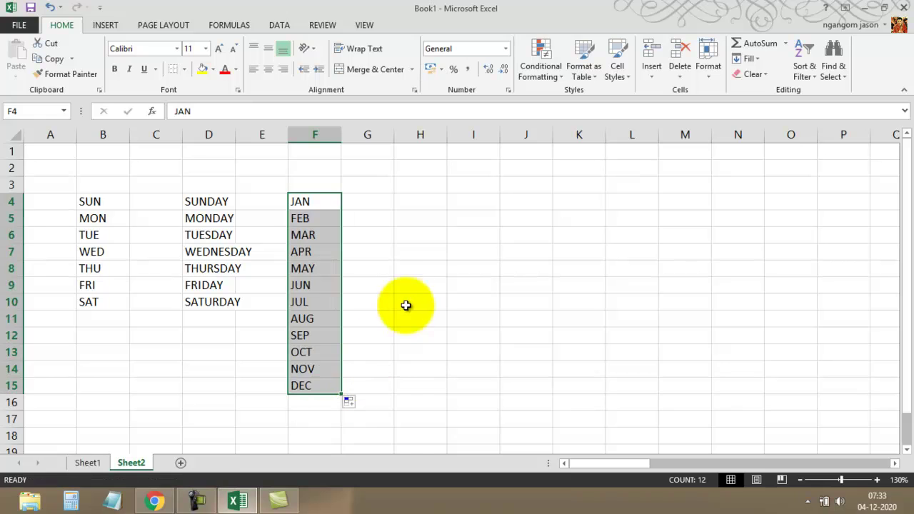
click(412, 281)
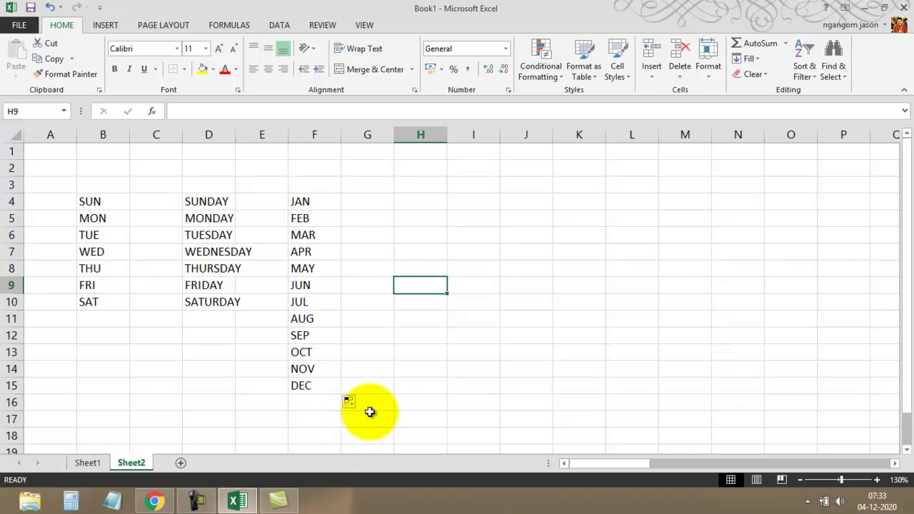
- Enter JANUARY in G4 and fill it down to G15 for JANUARY through DECEMBER
click(378, 204)
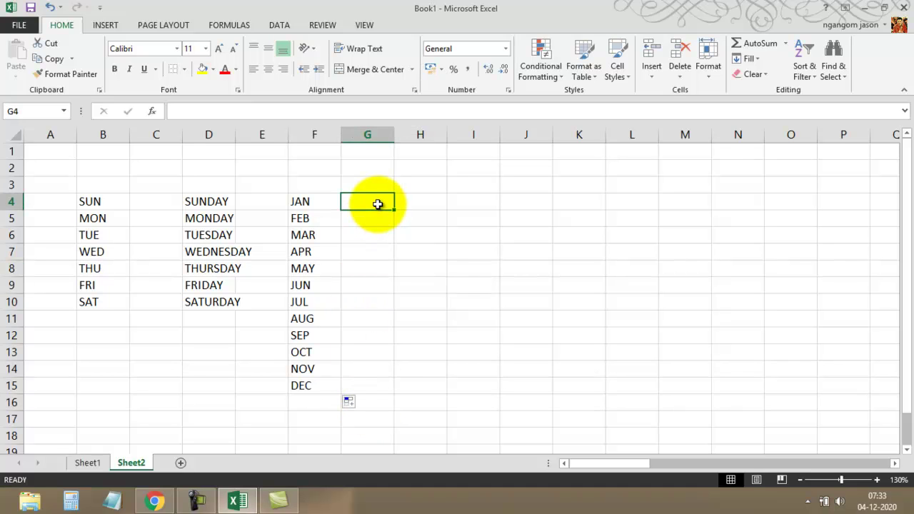
text(JANUARY)
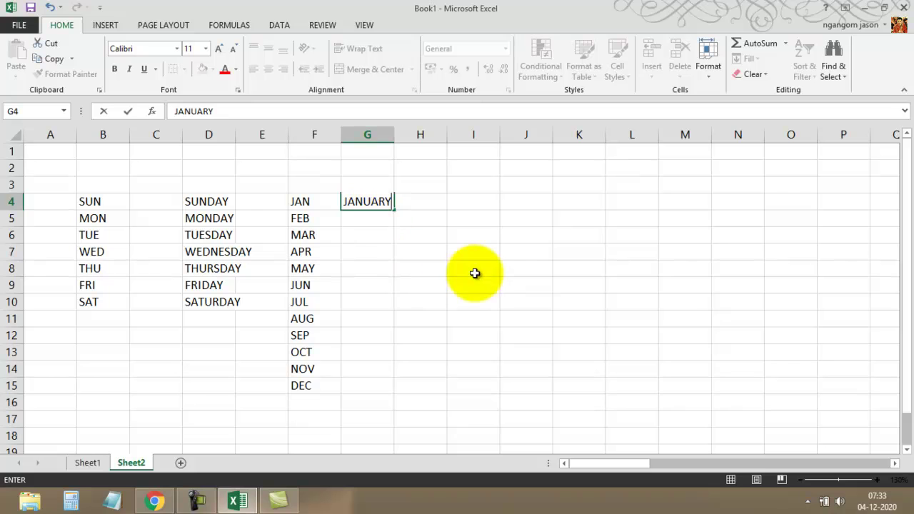
drag(475, 271, 475, 253)
click(375, 201)
mouse_move(394, 210)
mouse_down()
mouse_move(386, 416)
mouse_move(384, 392)
mouse_up()
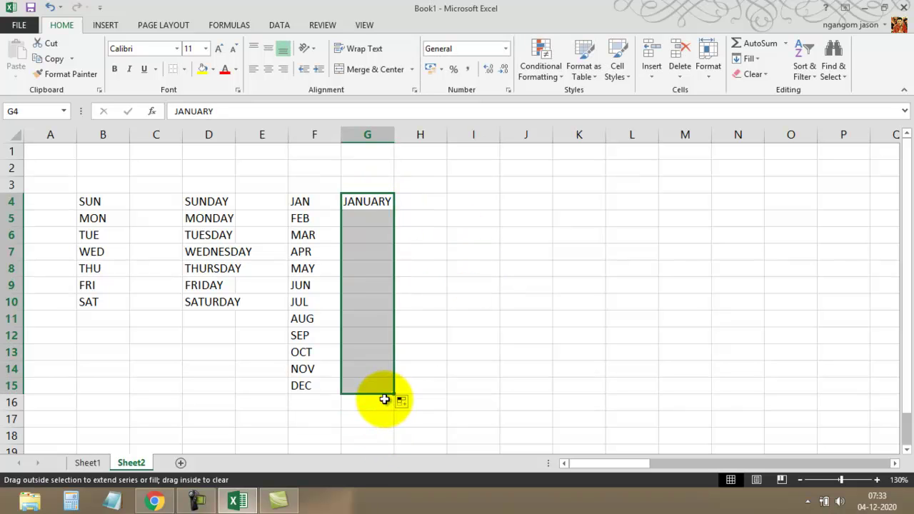
click(471, 315)
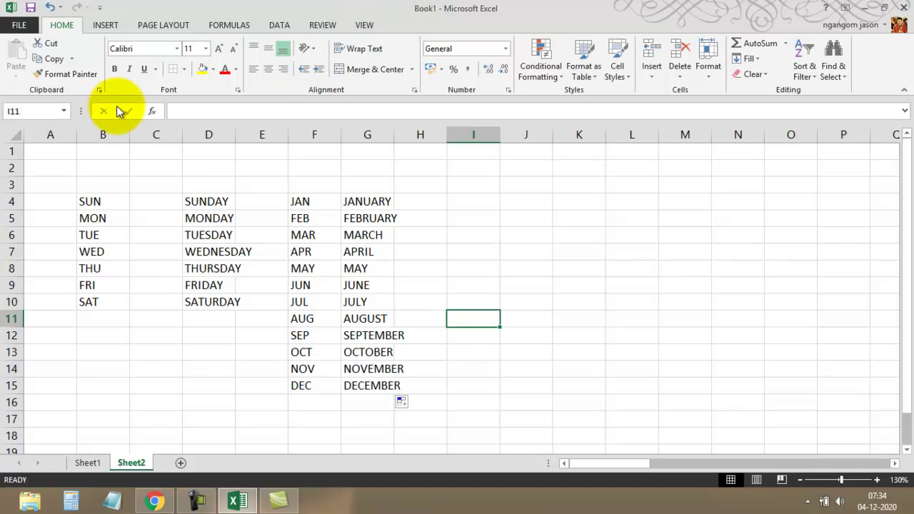
- Open Excel Options from the File menu and scroll its Advanced page to Edit Custom Lists
click(483, 235)
click(123, 184)
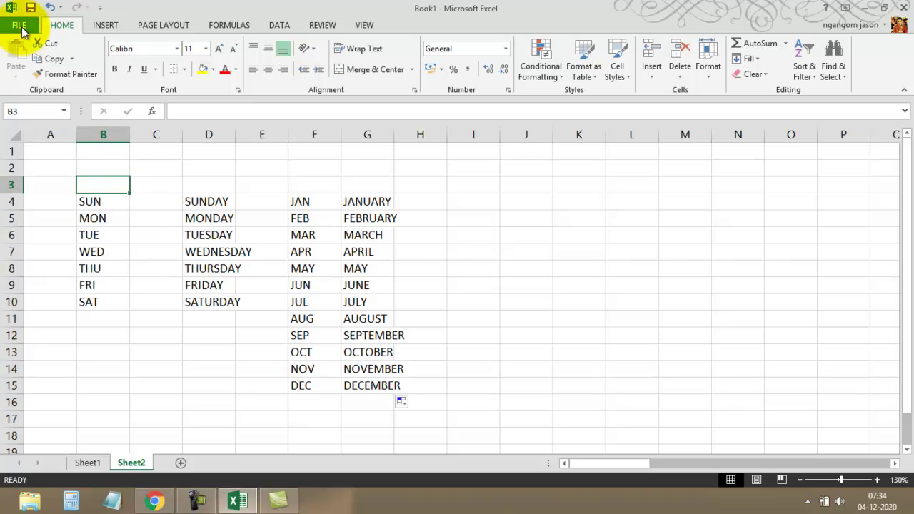
click(20, 27)
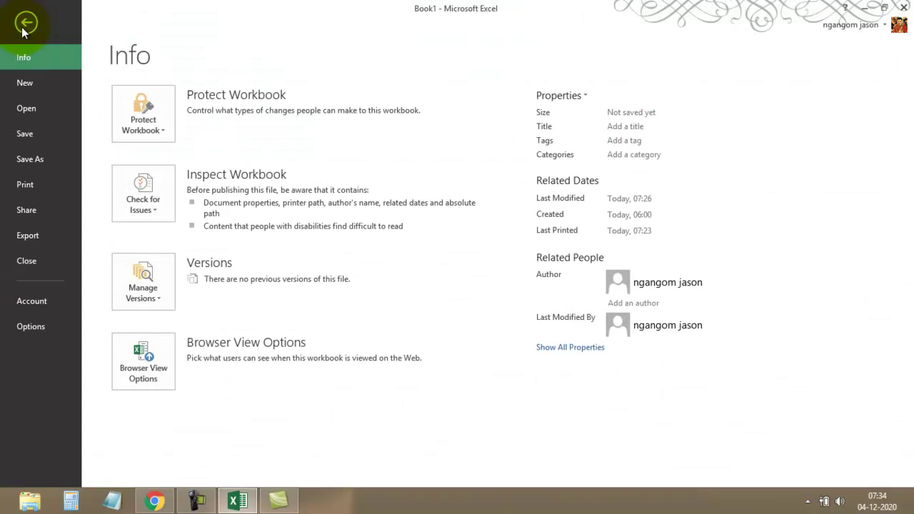
click(35, 333)
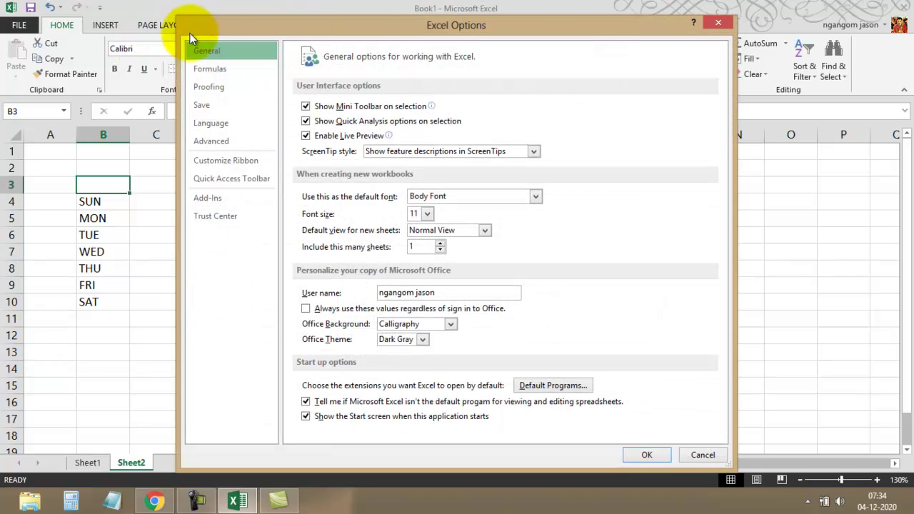
drag(357, 25, 286, 16)
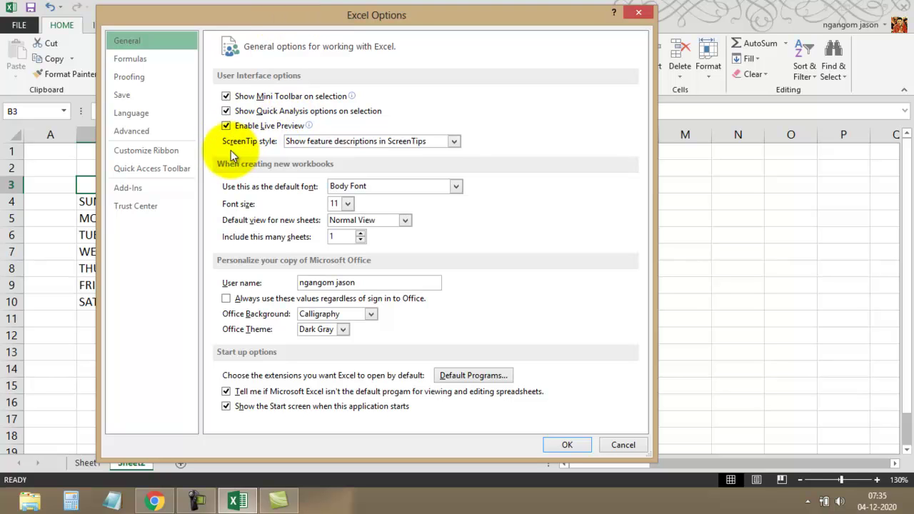
click(139, 132)
mouse_move(643, 117)
mouse_down()
mouse_move(665, 322)
mouse_move(679, 370)
mouse_up()
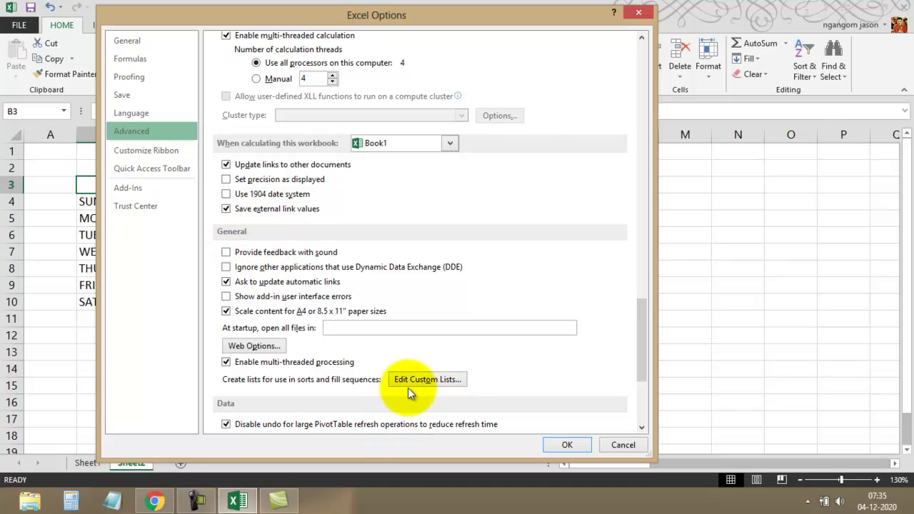
click(437, 383)
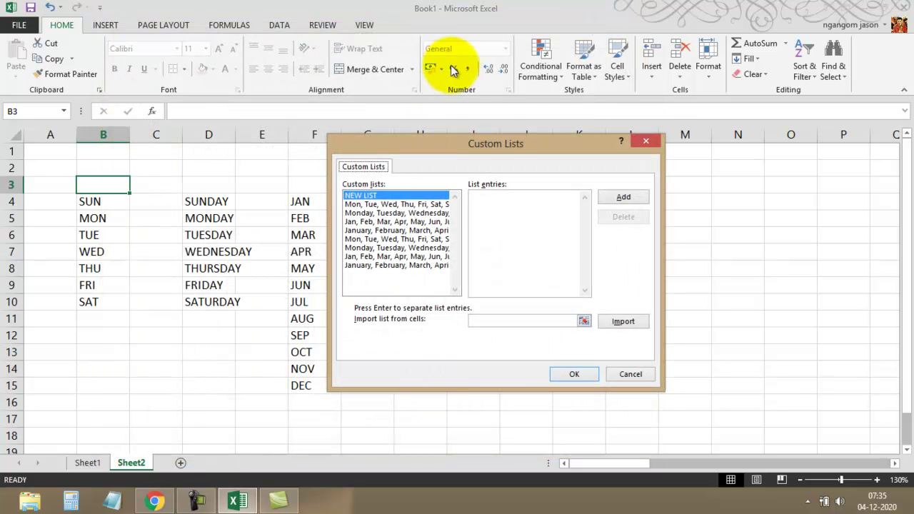
mouse_move(489, 146)
mouse_down()
mouse_move(349, 163)
mouse_move(355, 136)
mouse_up()
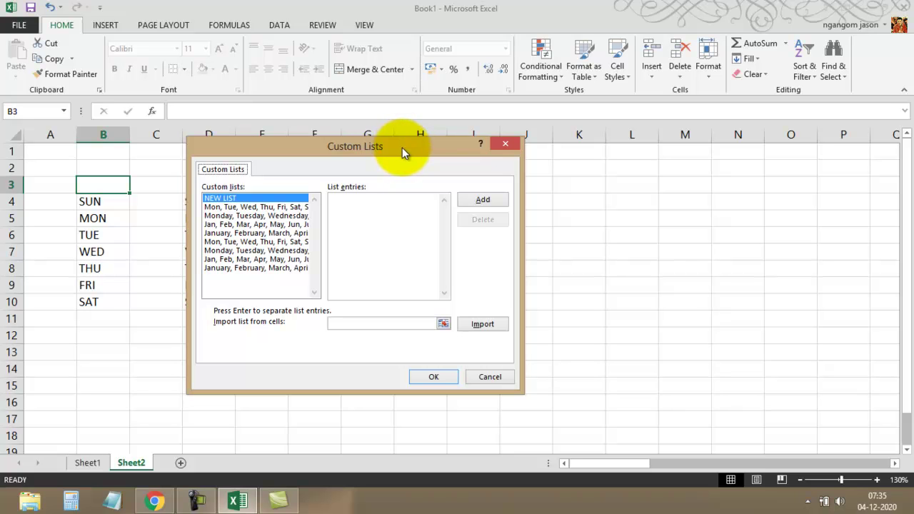
drag(404, 147, 598, 158)
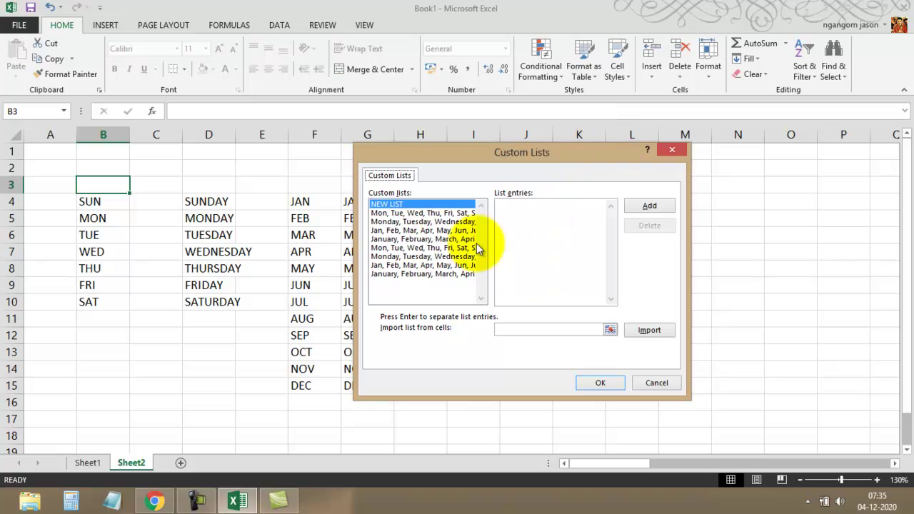
click(408, 214)
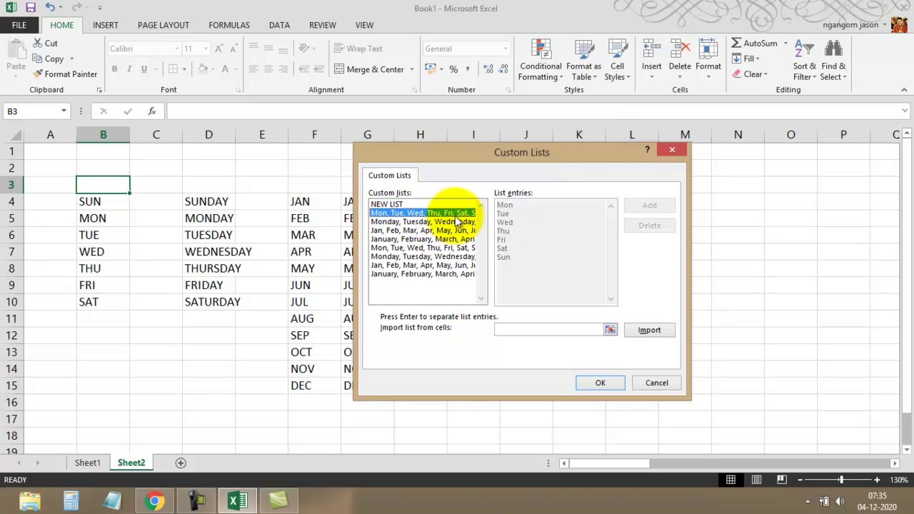
click(410, 221)
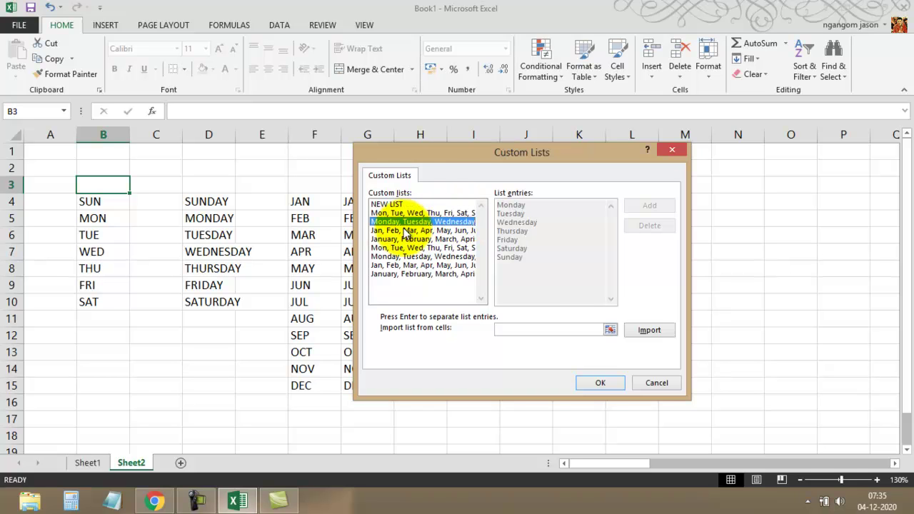
click(403, 230)
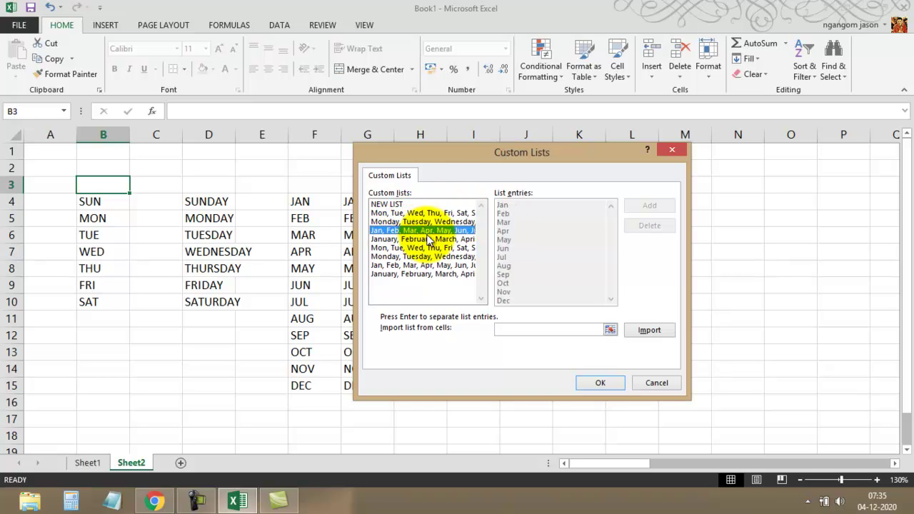
click(426, 242)
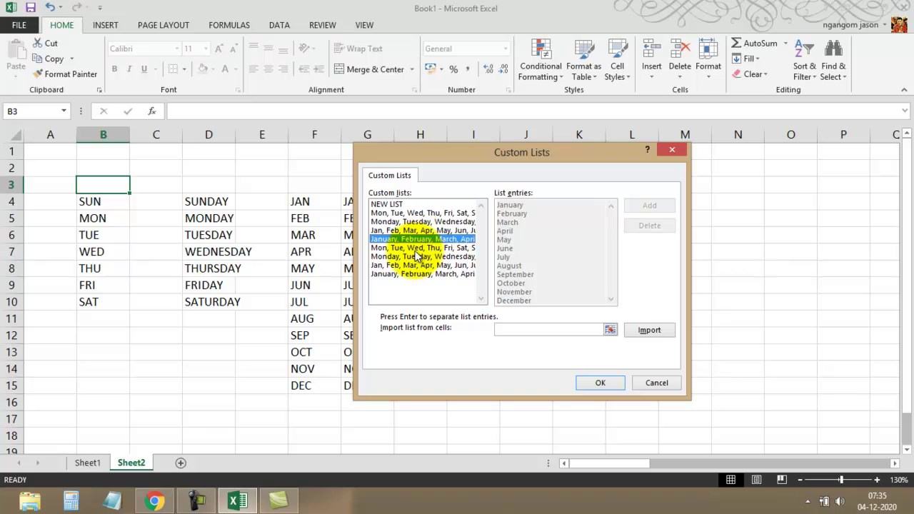
click(424, 248)
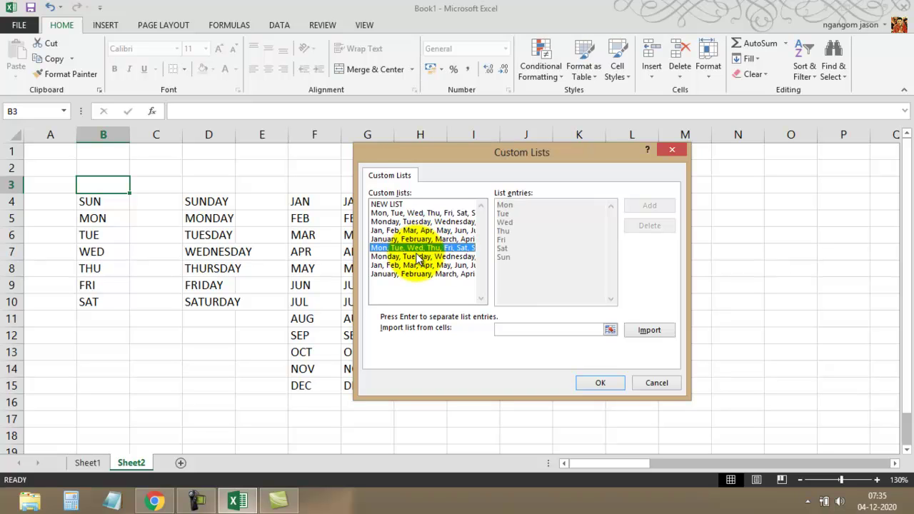
click(427, 257)
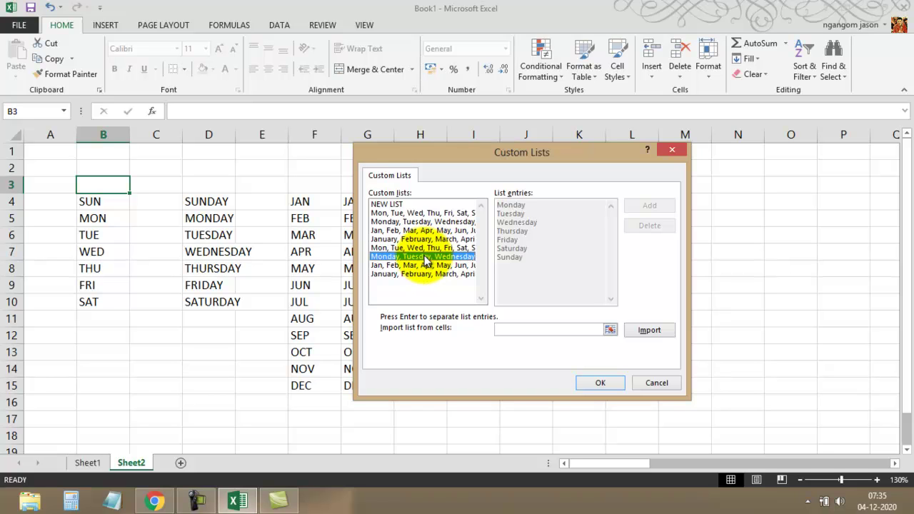
click(400, 265)
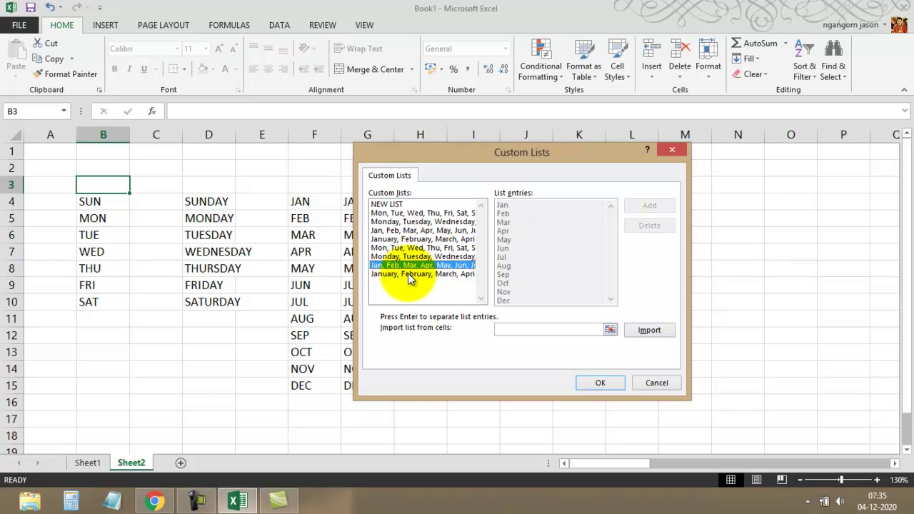
click(408, 274)
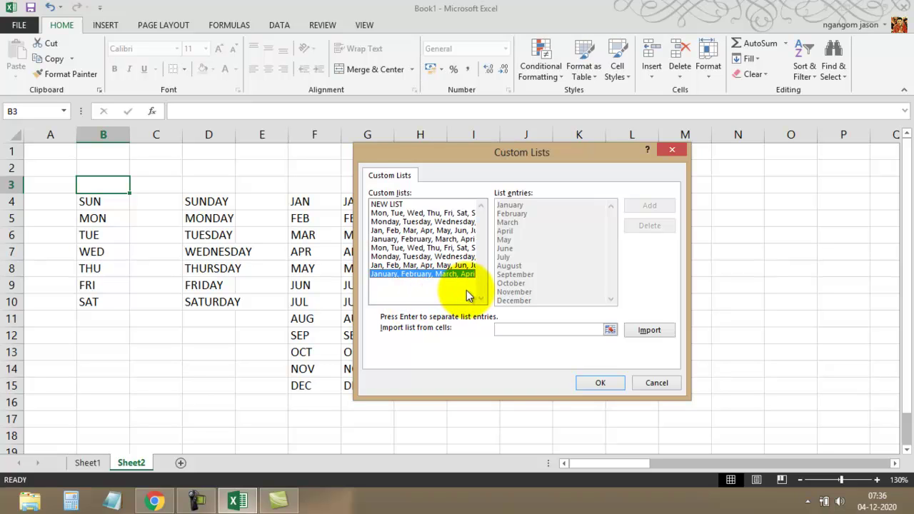
click(412, 205)
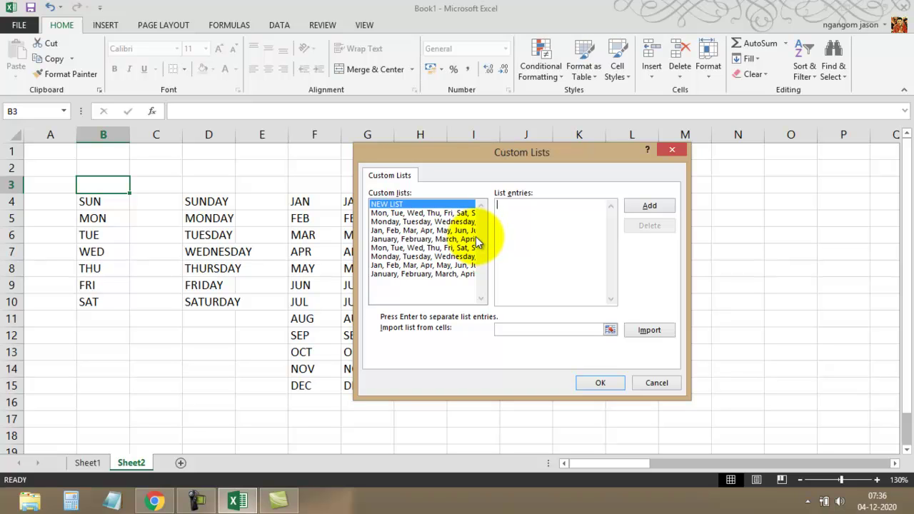
- Enter the thirteen comma-separated names in the List entries box, correcting two typos
text(TOM)
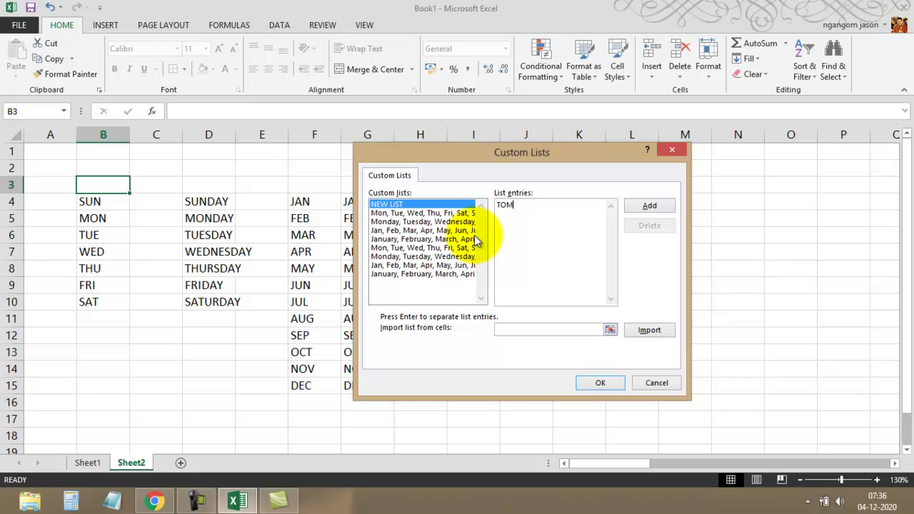
text(, )
text(TOMBA)
text(CHIUBA)
key(BackSpace)
key(BackSpace)
key(BackSpace)
key(BackSpace)
text(OUBA, )
text(TOMTHIN)
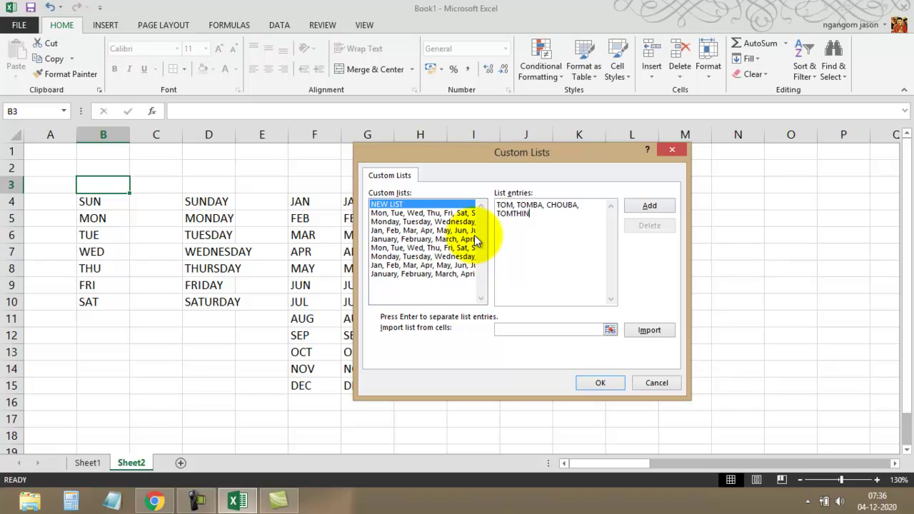
text(, )
text(RONEL,)
text( RONAL, SANJ)
text(OY)
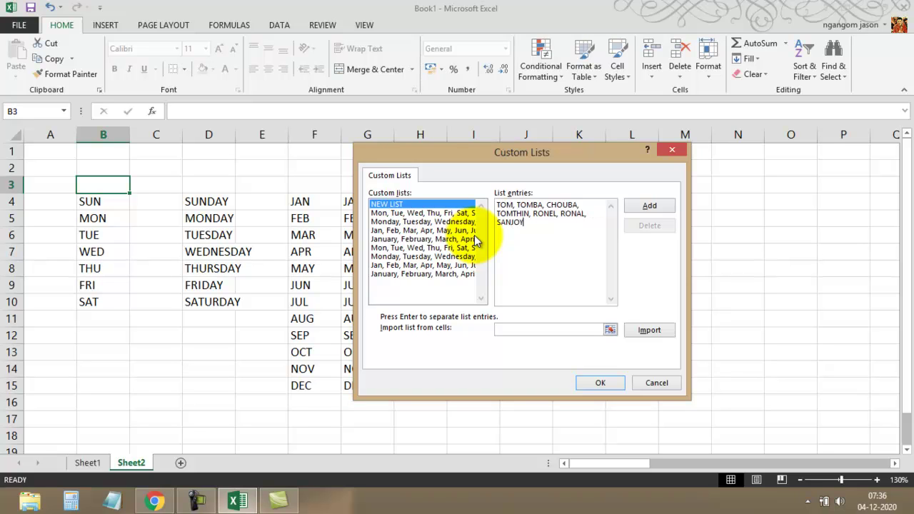
text(, SONIX, )
text(GAVIN)
text(, AJIT,)
text( DHANA,)
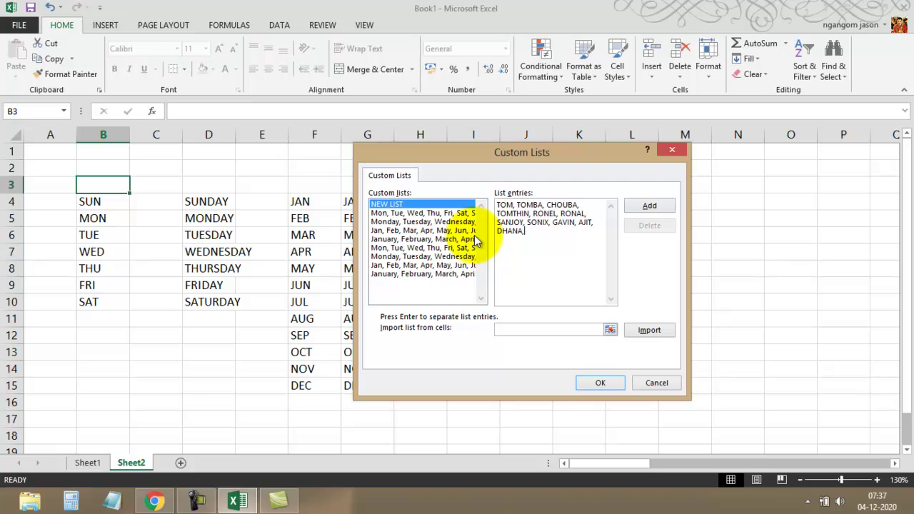
text( BH)
key(BackSpace)
key(BackSpace)
text(DHYANCHAND)
text(, )
text(G)
text(O)
text(BIN)
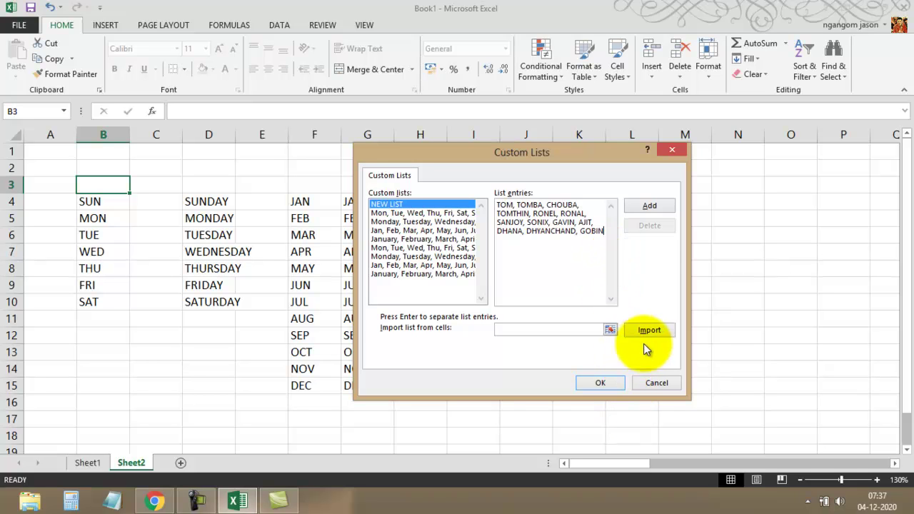
- Add the names as a new custom list and confirm both Custom Lists and Excel Options
click(648, 208)
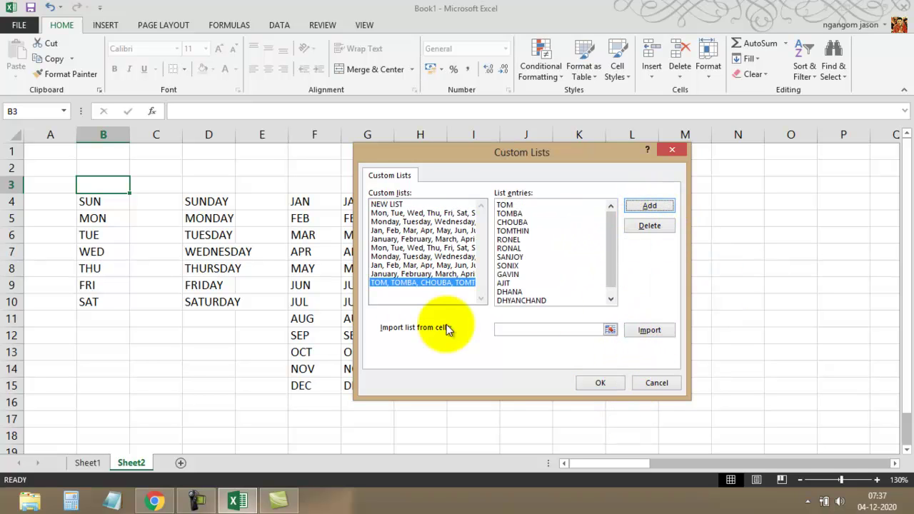
click(596, 383)
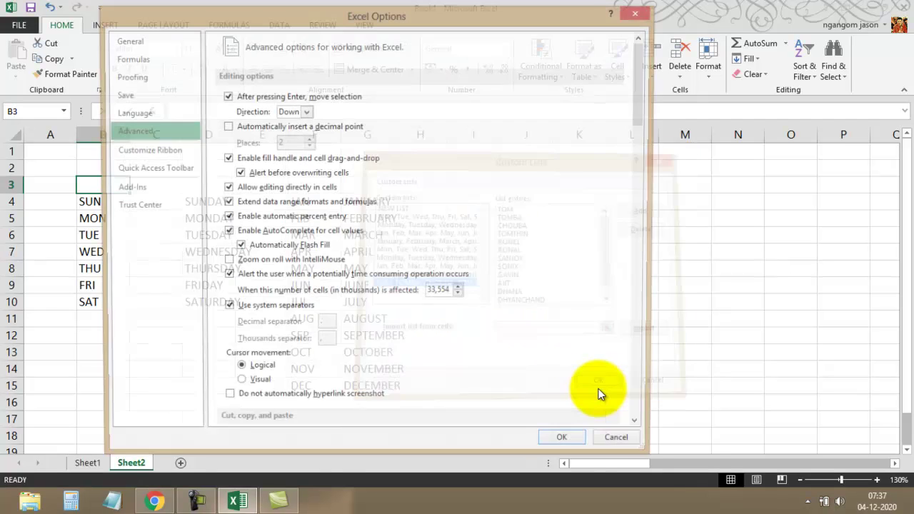
click(575, 450)
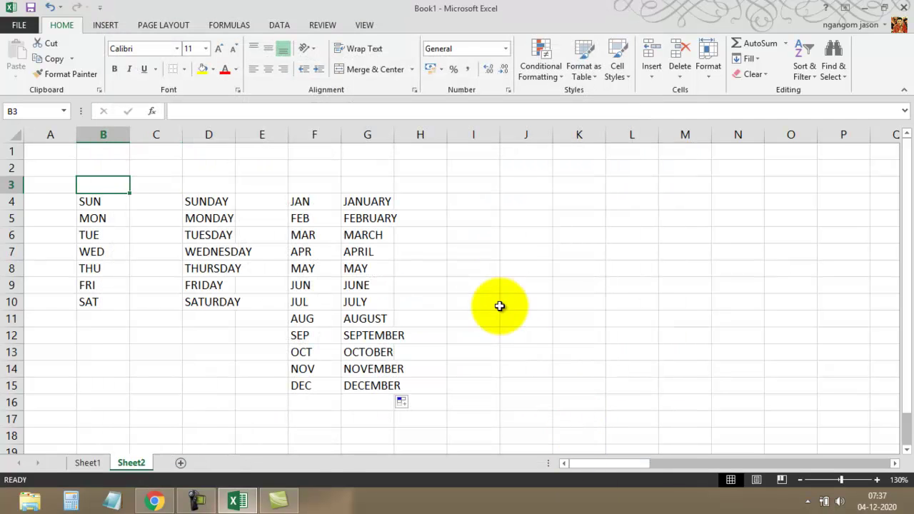
- Enter the first custom-list name in cell I4
click(492, 199)
text(TOP)
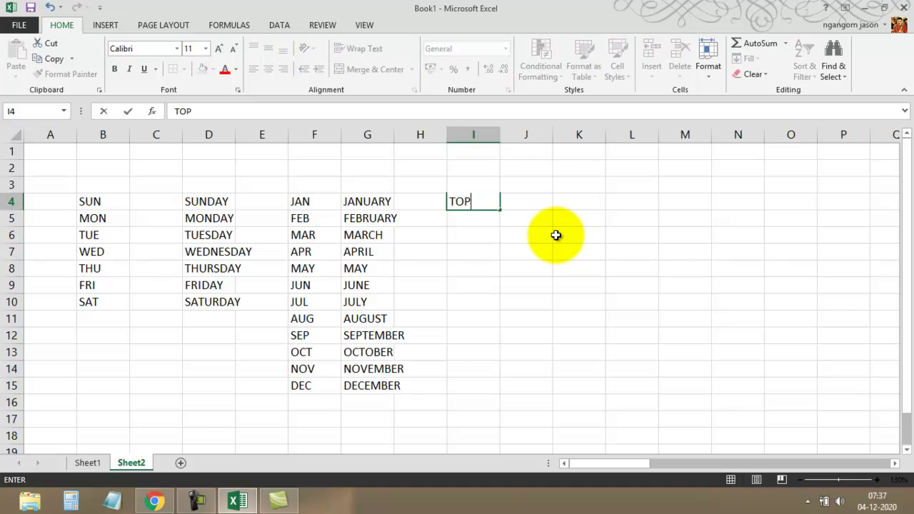
key(BackSpace)
text(M)
drag(555, 235, 580, 269)
- Auto-fill the name series from I4 down to I16 and widen column I to fit
click(469, 201)
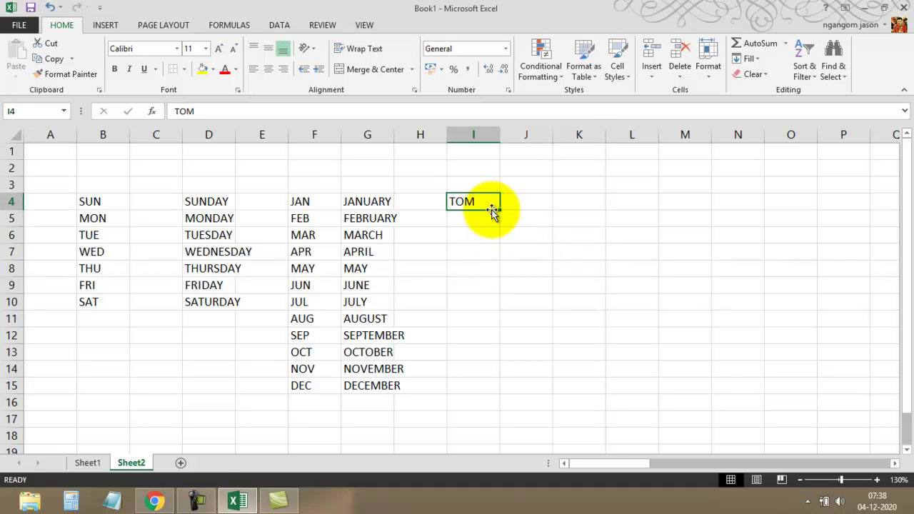
drag(501, 209, 495, 416)
click(574, 301)
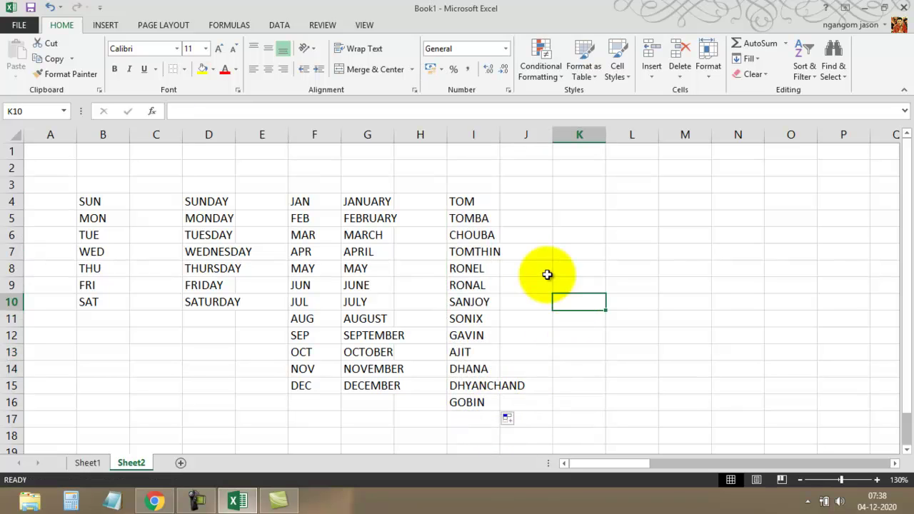
drag(500, 135, 531, 135)
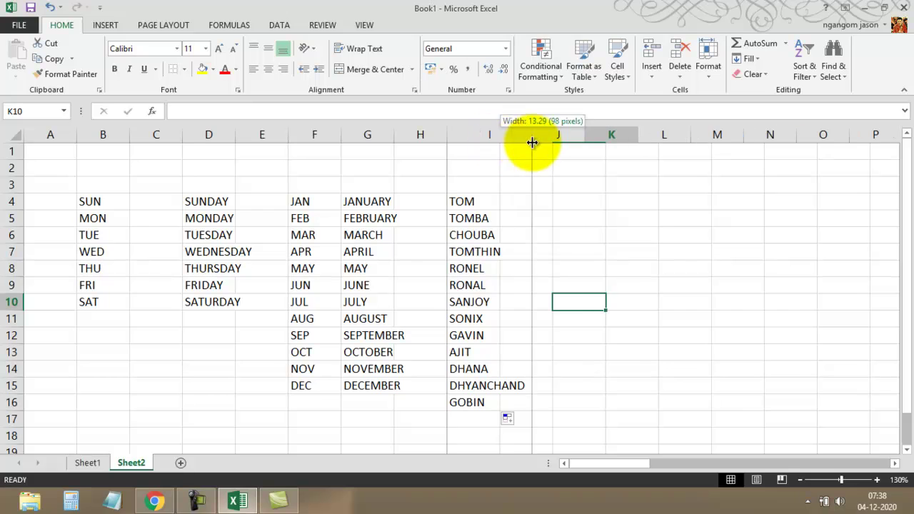